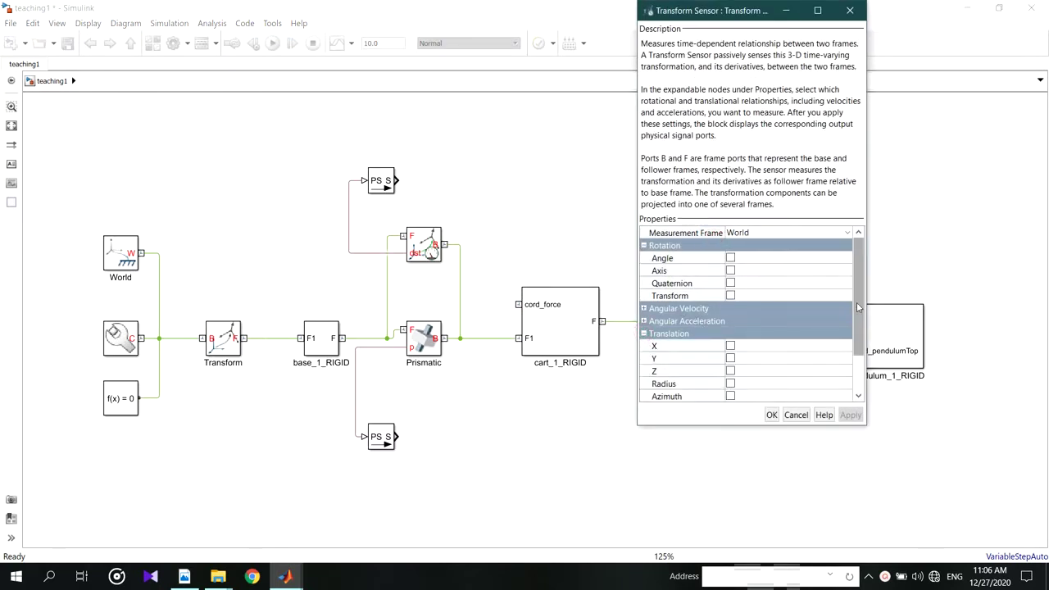
# - Enable the rotation Angle output on the revolute joint's transform sensor and connect it to a copied PS-Simulink Converter
pyautogui.click(717, 361)
pyautogui.scroll(2, 819, 319)
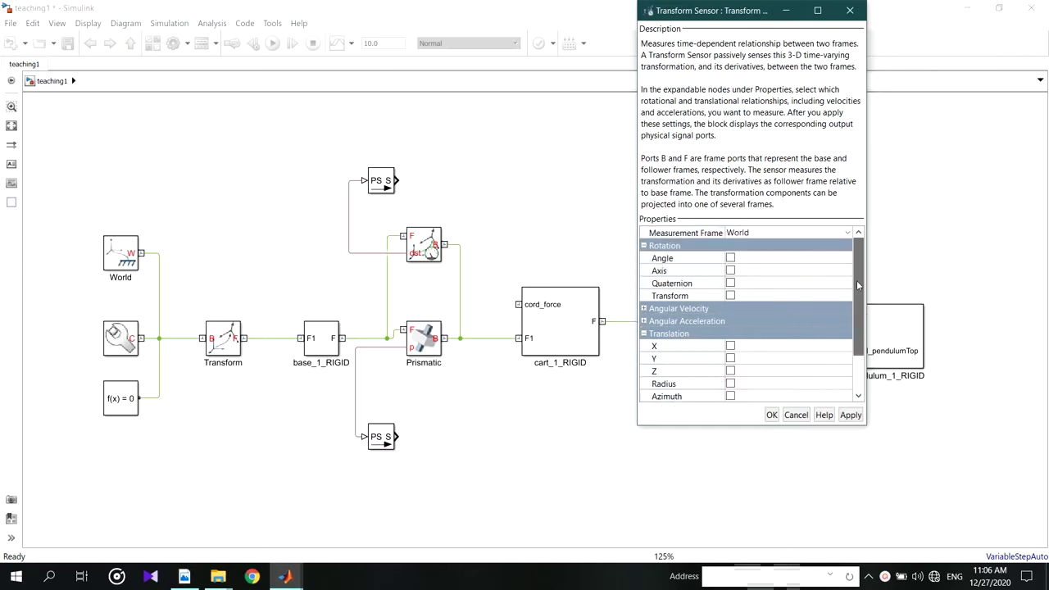
pyautogui.click(730, 258)
pyautogui.click(850, 415)
pyautogui.click(771, 414)
pyautogui.click(815, 222)
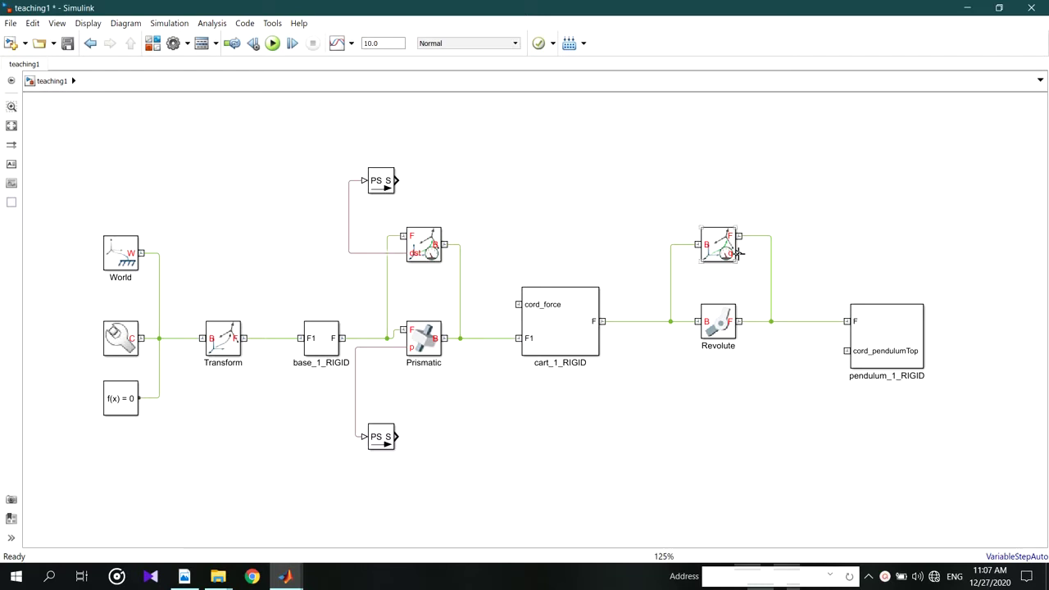
pyautogui.moveTo(374, 182); pyautogui.dragTo(804, 203)
pyautogui.moveTo(745, 254); pyautogui.dragTo(795, 202)
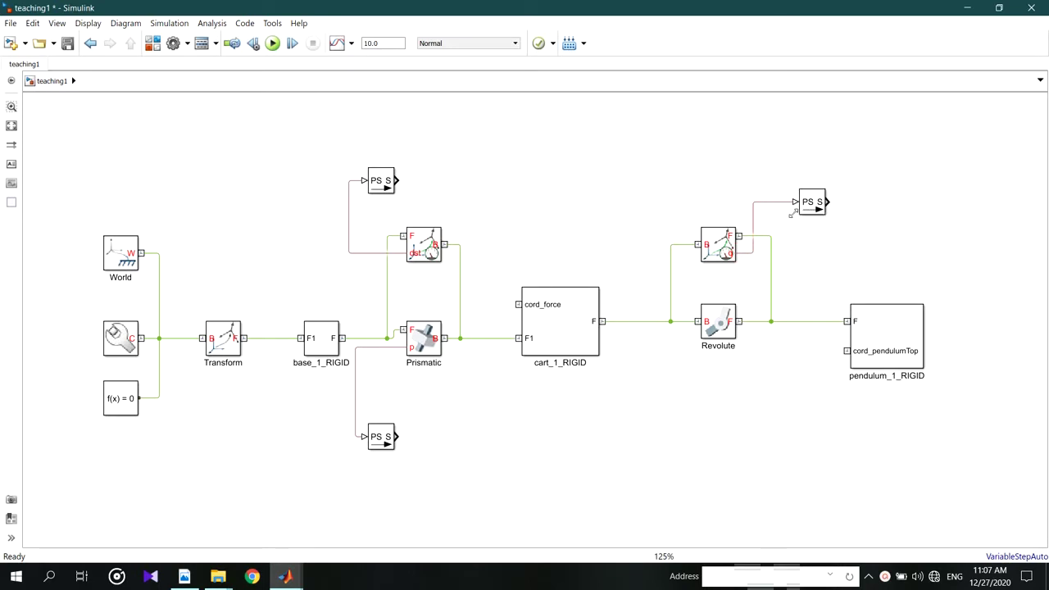
# - Enable the rotation Axis output on the revolute joint's transform sensor and connect it to another copy of the PS-Simulink Converter
pyautogui.doubleClick(716, 243)
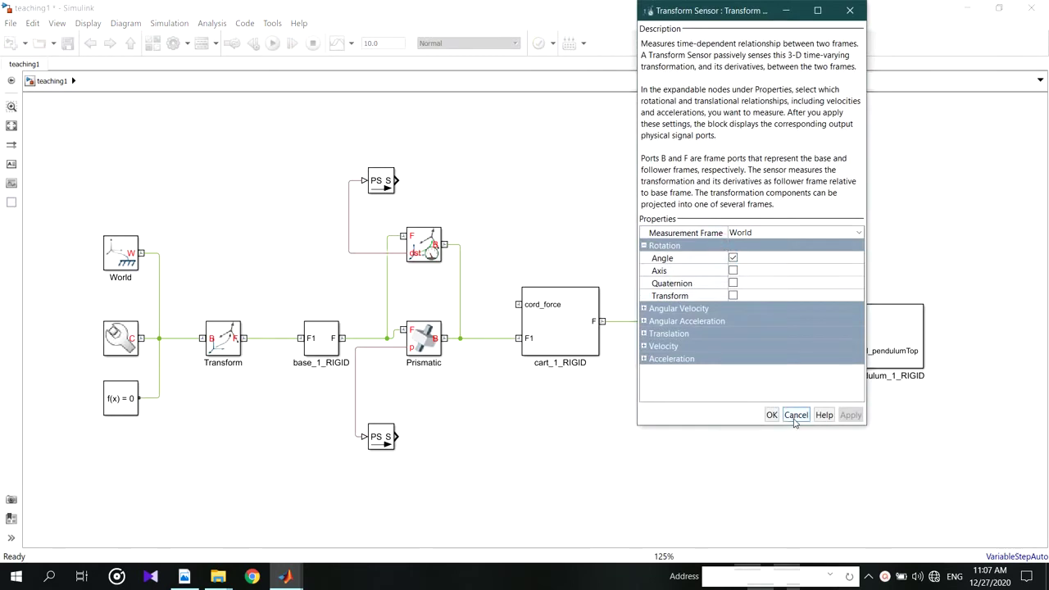
pyautogui.click(794, 417)
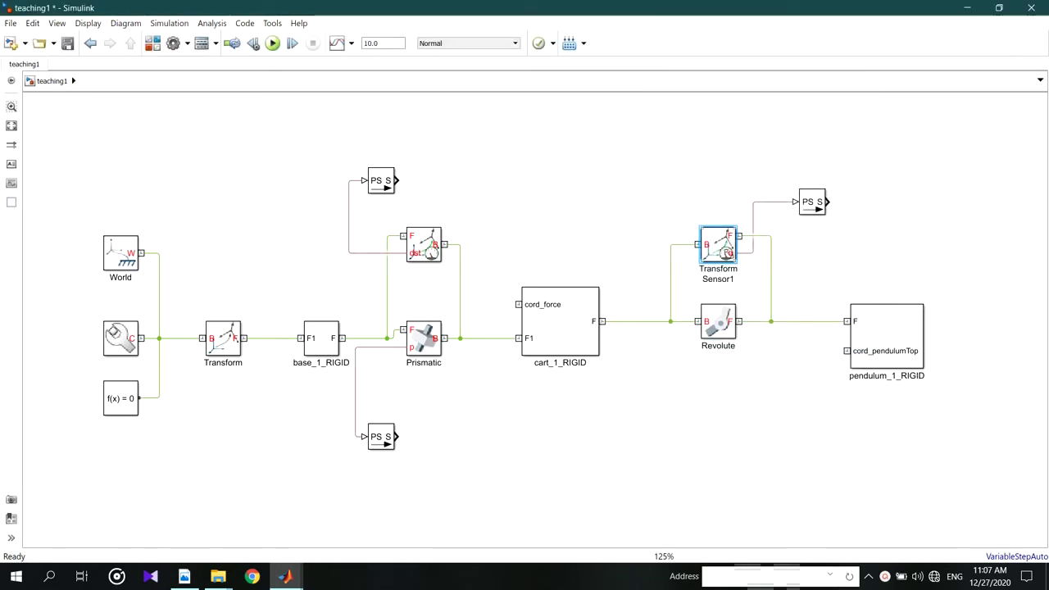
pyautogui.doubleClick(725, 254)
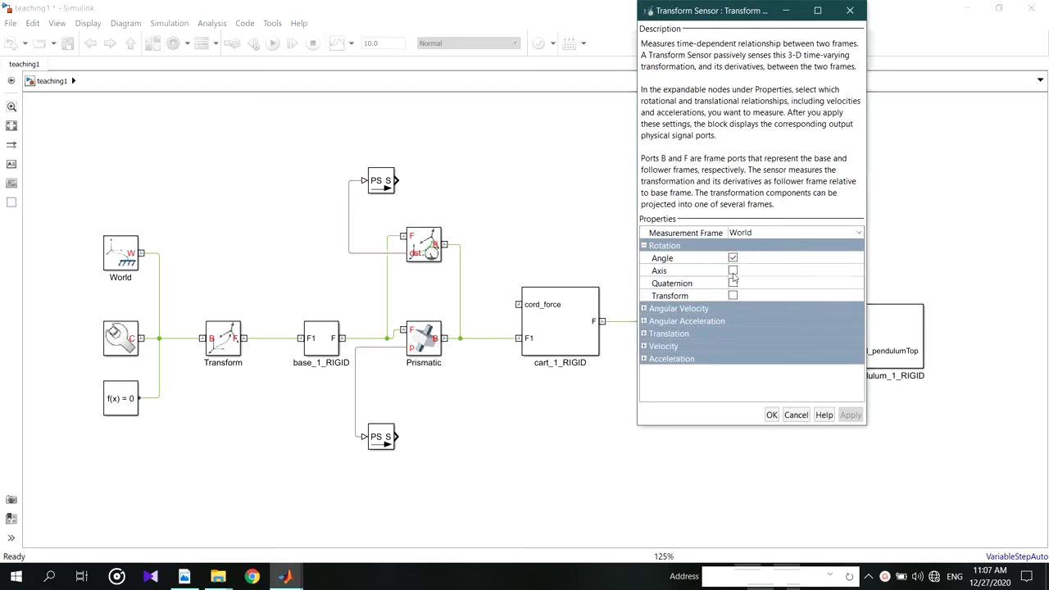
pyautogui.click(733, 270)
pyautogui.click(771, 415)
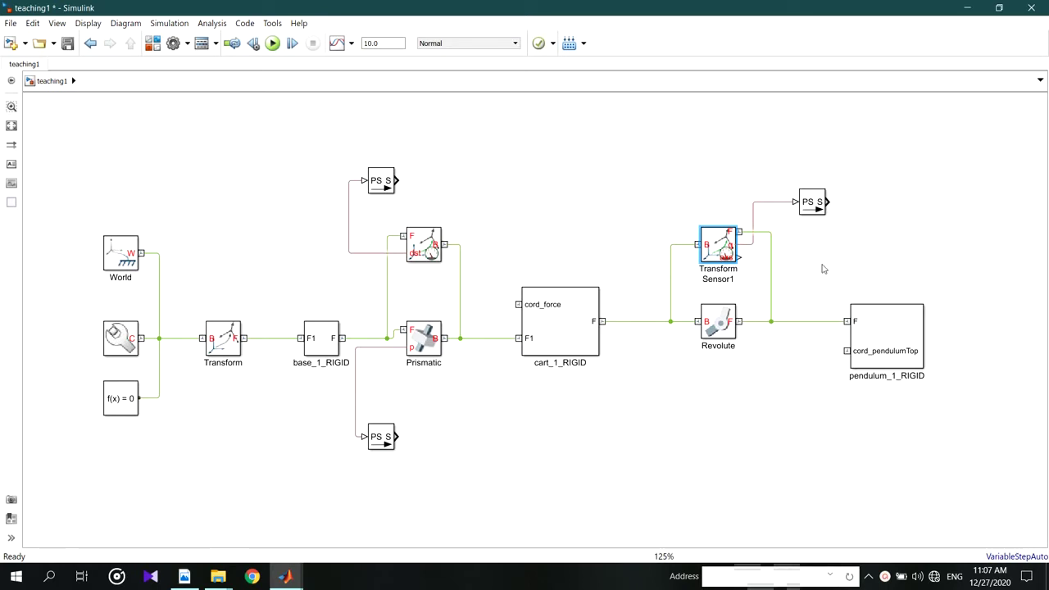
pyautogui.moveTo(814, 204); pyautogui.dragTo(814, 248)
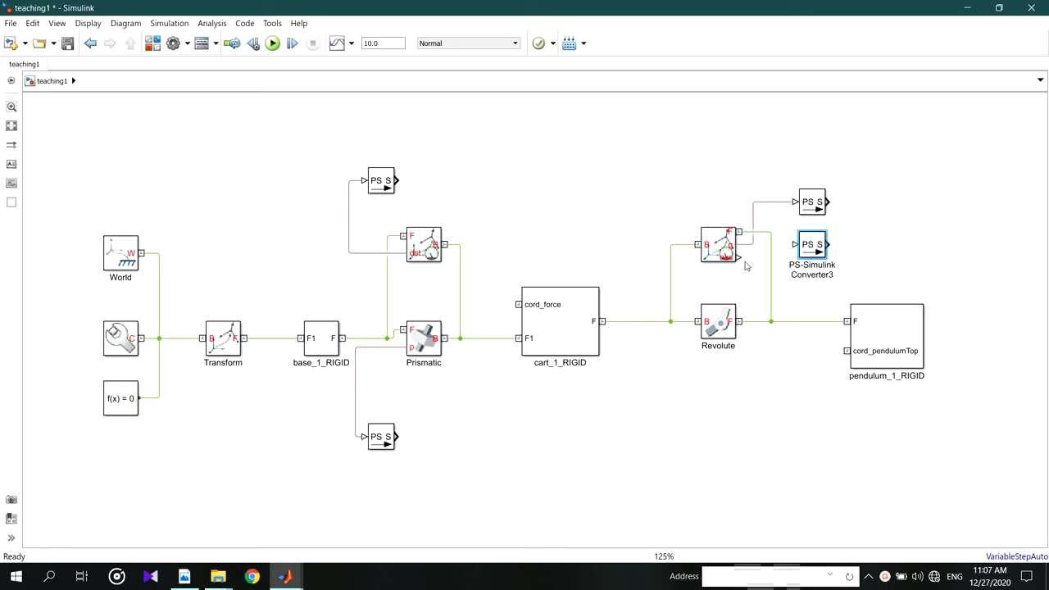
pyautogui.moveTo(740, 259); pyautogui.dragTo(794, 244)
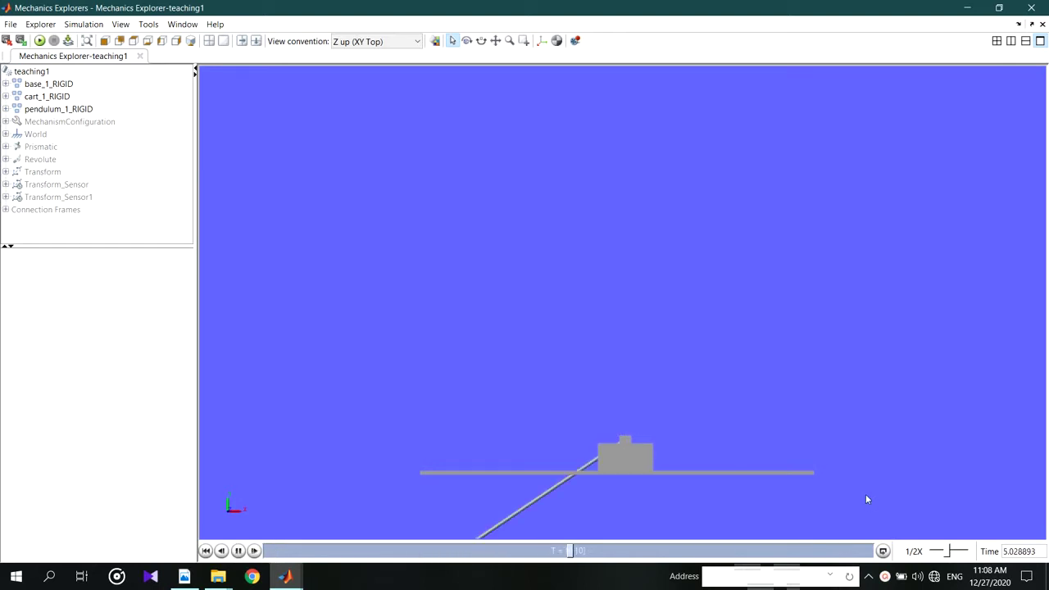
# - Pause the pendulum animation in Mechanics Explorer and return to the Simulink model
pyautogui.click(238, 552)
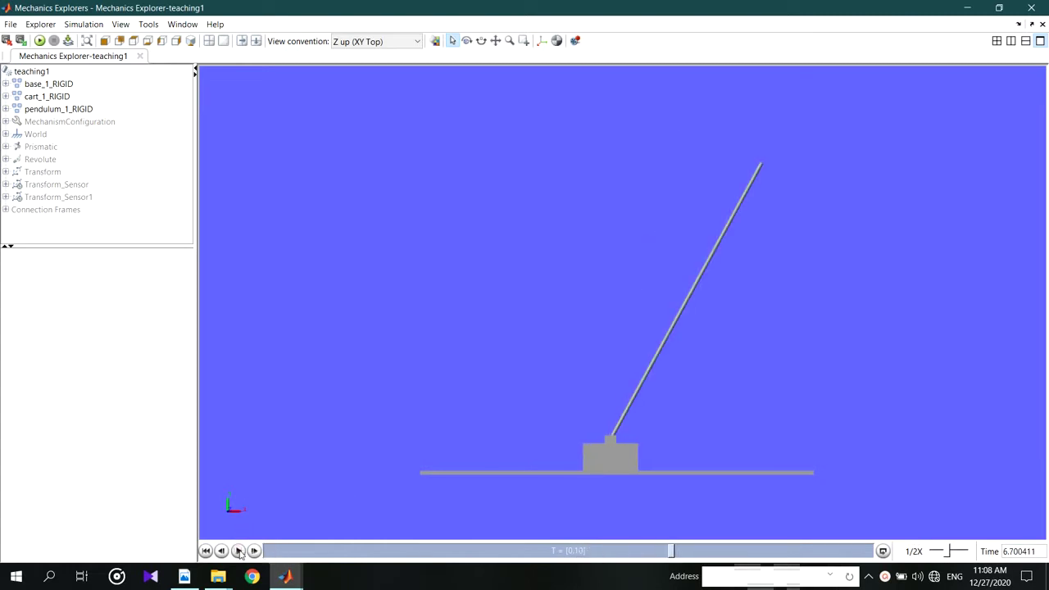
pyautogui.click(967, 8)
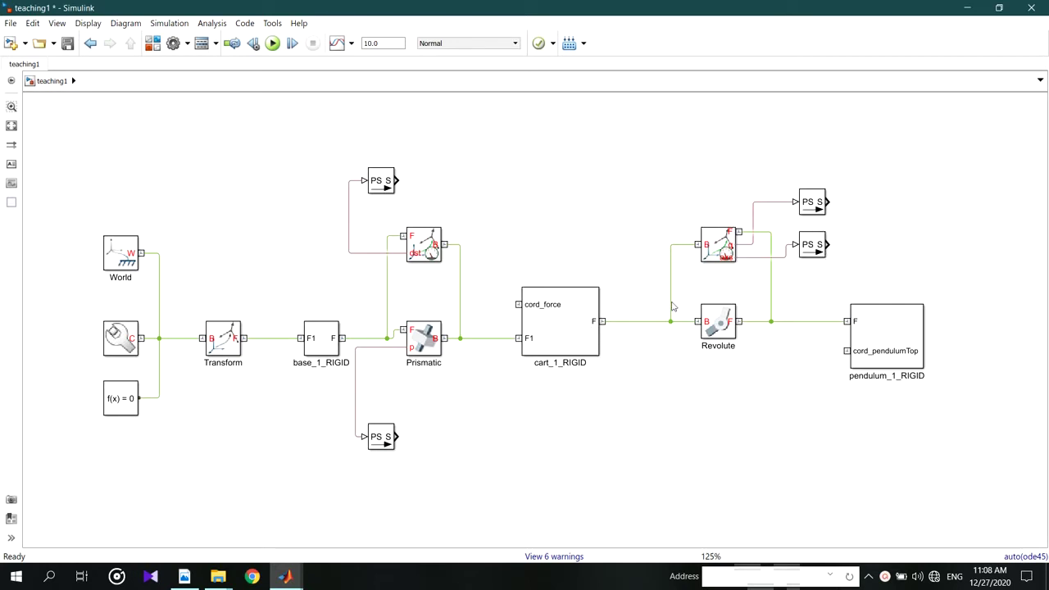
# - Add a Scope block above the revolute joint's converters and connect it to the axis converter's output
pyautogui.click(664, 147)
pyautogui.rightClick(638, 166)
pyautogui.click(626, 172)
pyautogui.write('scope')
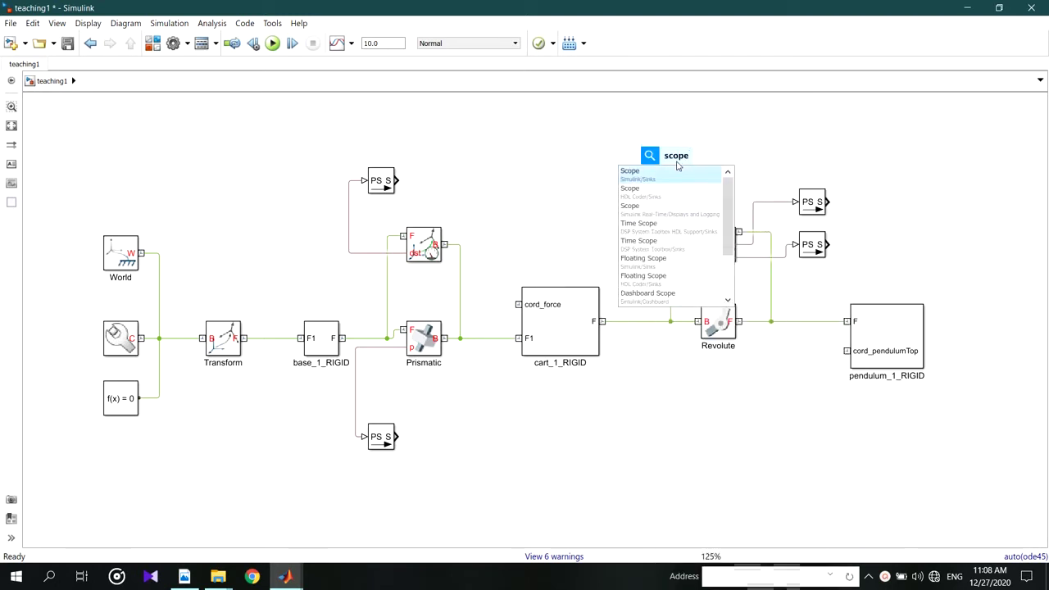
pyautogui.press('Return')
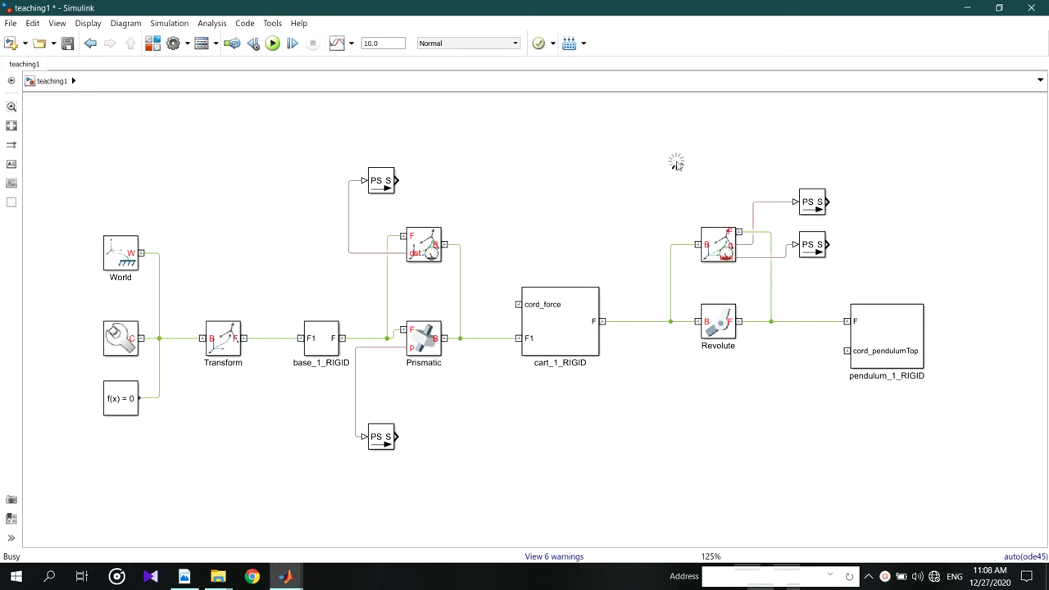
pyautogui.moveTo(672, 159); pyautogui.dragTo(775, 143)
pyautogui.click(774, 143)
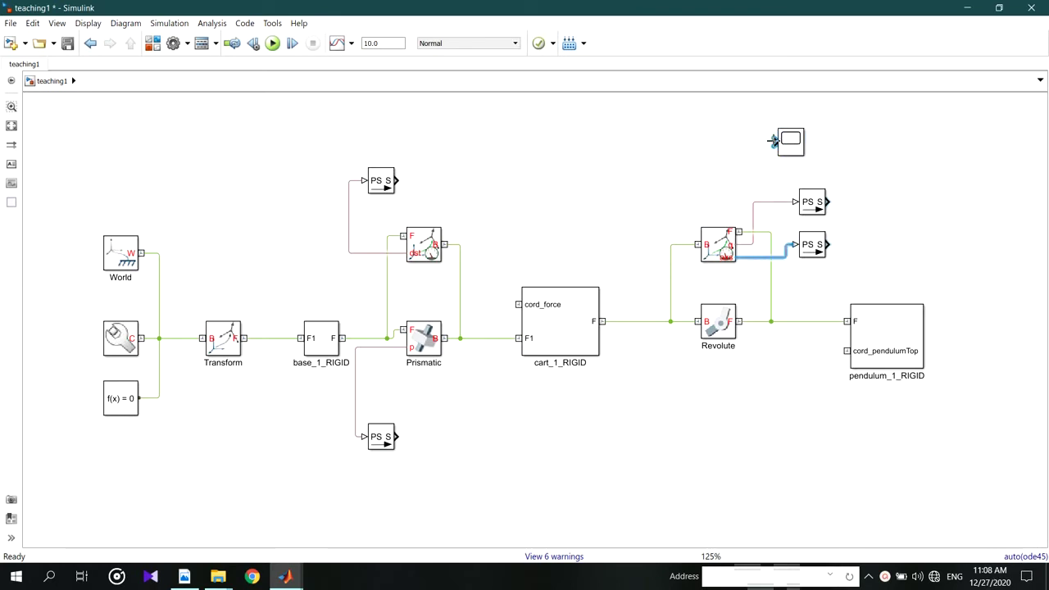
pyautogui.moveTo(784, 141); pyautogui.dragTo(829, 244)
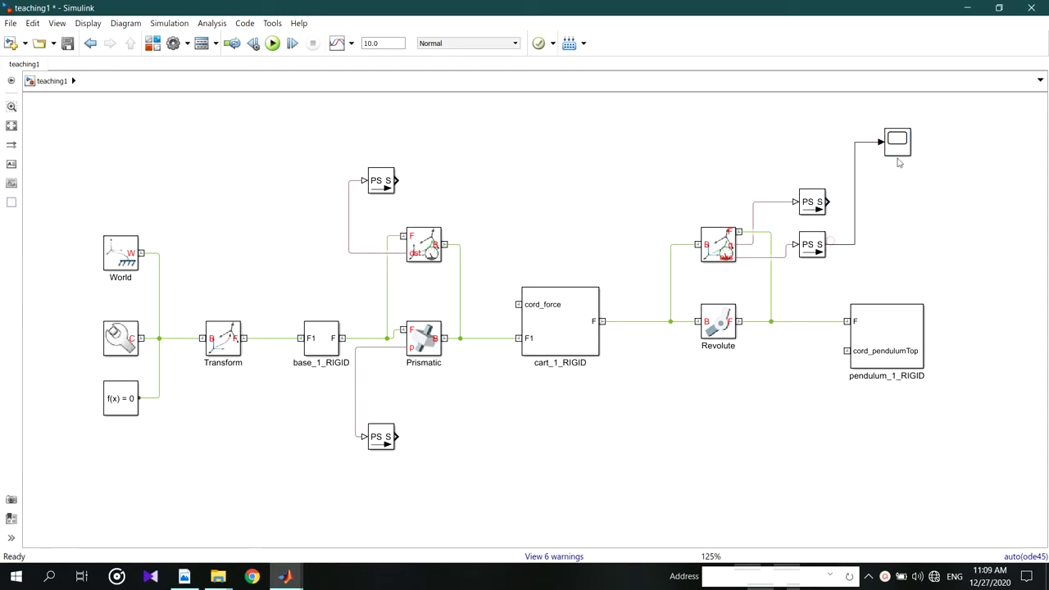
# - Run the simulation and inspect the rotation axis signal in the Scope
pyautogui.click(273, 43)
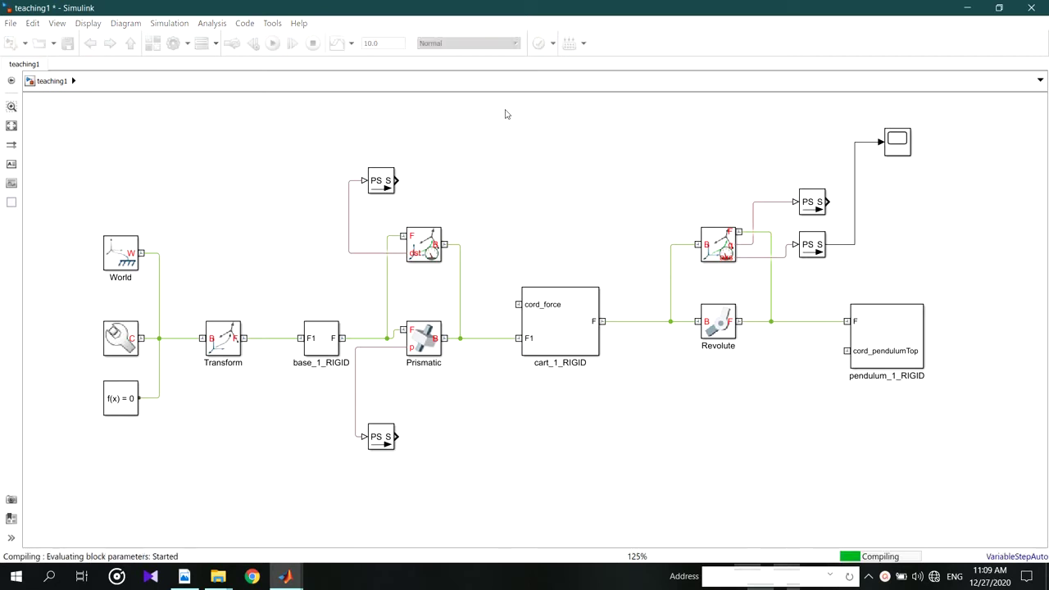
pyautogui.click(901, 142)
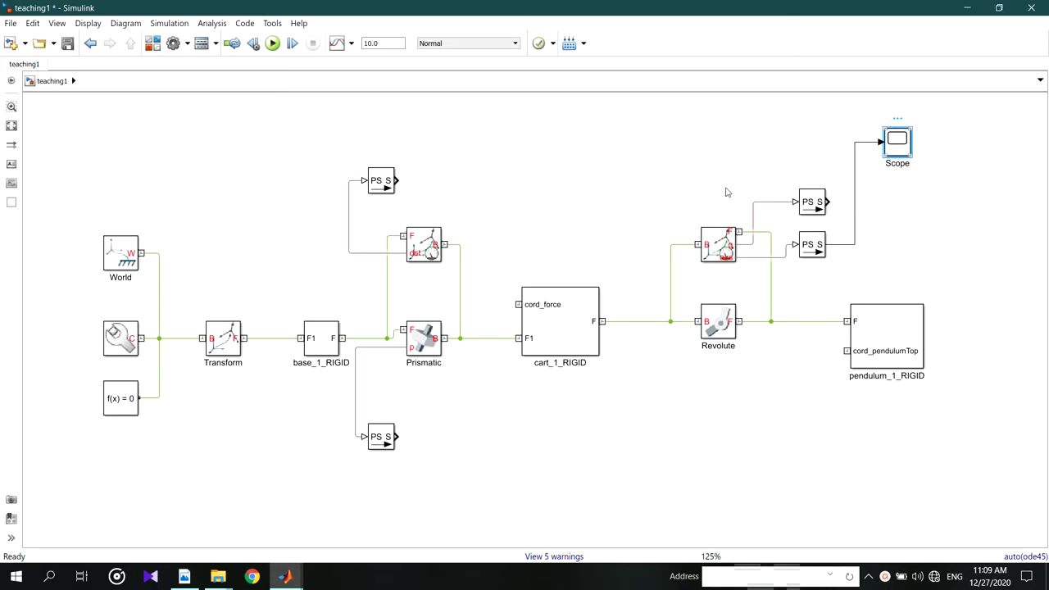
pyautogui.press('Return')
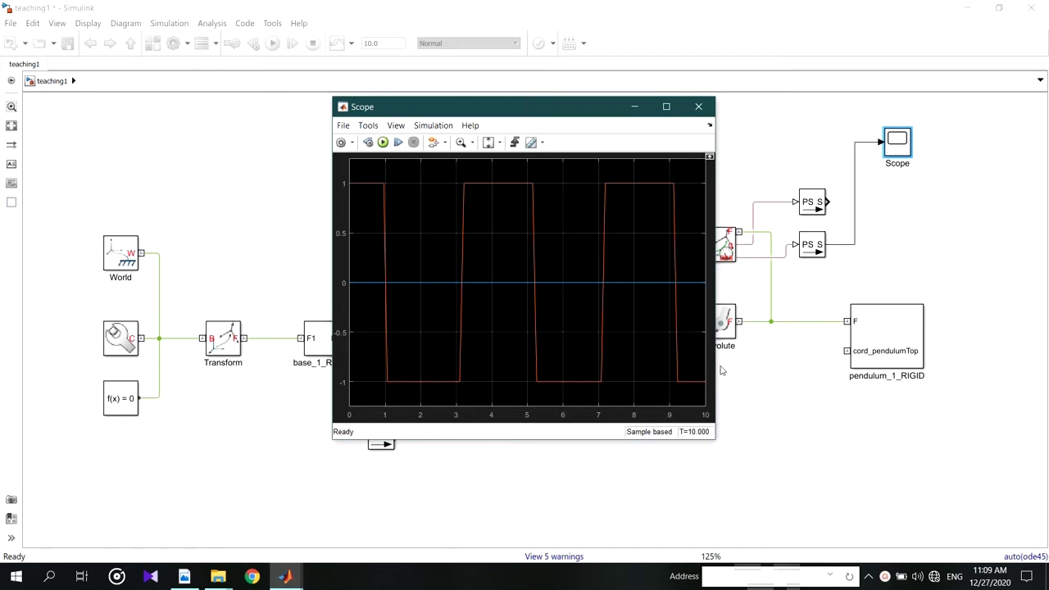
pyautogui.click(698, 107)
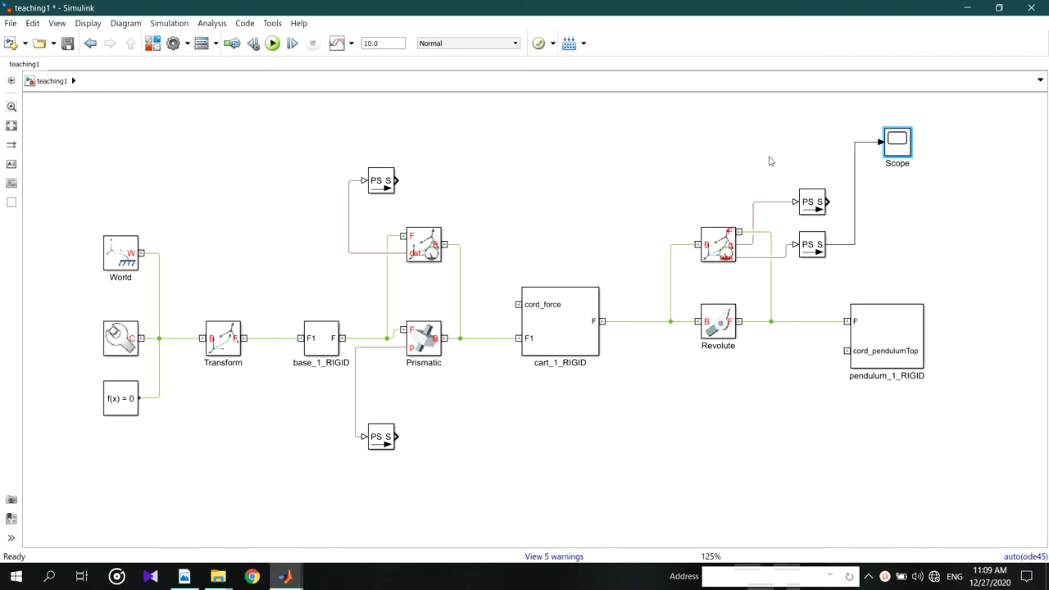
# - Add a Display block above the pendulum subsystem and branch the axis converter's output to it
pyautogui.doubleClick(740, 139)
pyautogui.write('displ')
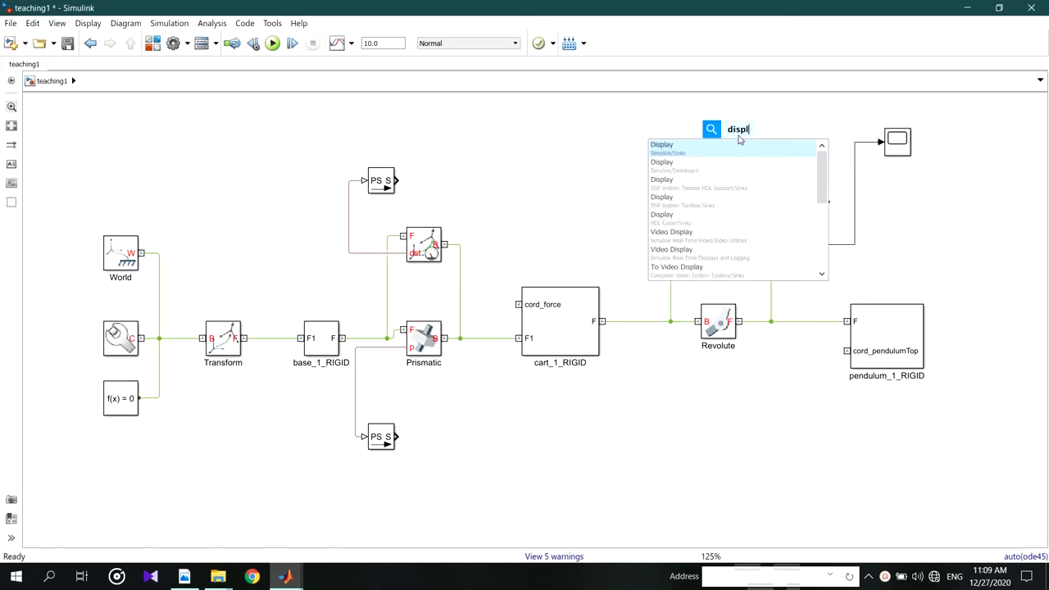
pyautogui.press('Return')
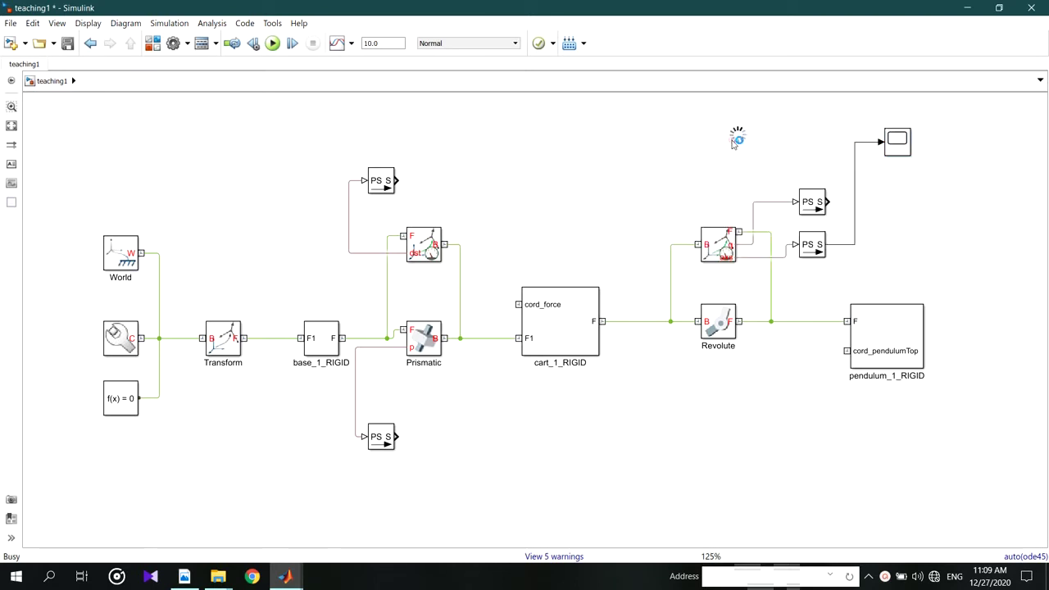
pyautogui.moveTo(693, 139)
pyautogui.mouseDown()
pyautogui.moveTo(814, 239)
pyautogui.moveTo(844, 246)
pyautogui.mouseUp()
pyautogui.moveTo(746, 135); pyautogui.dragTo(1002, 293)
# - Run the simulation and enlarge the Display block to show every element of the axis vector
pyautogui.click(273, 43)
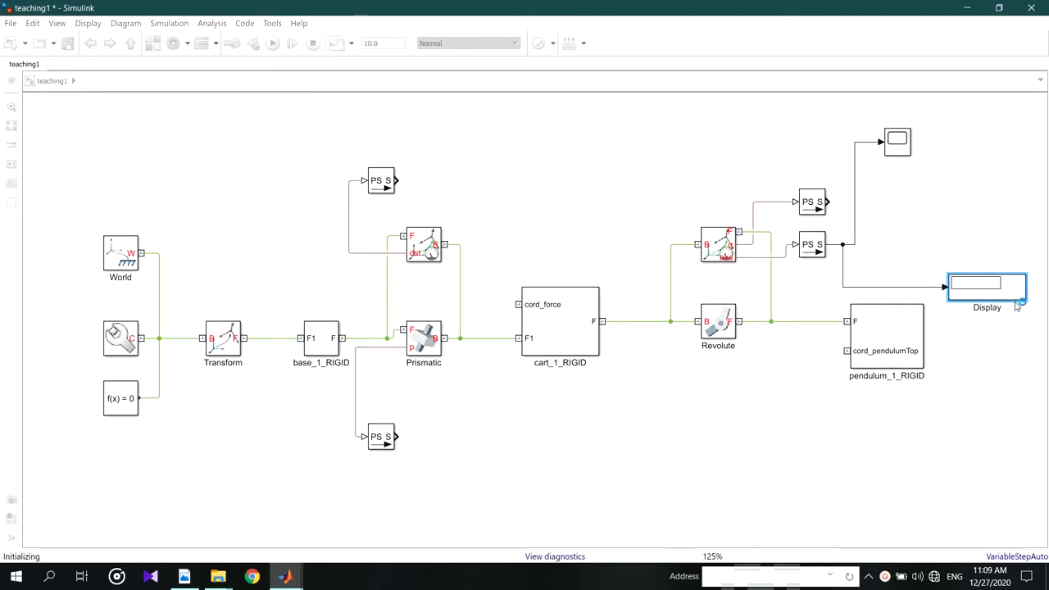
pyautogui.moveTo(1025, 301); pyautogui.dragTo(1031, 326)
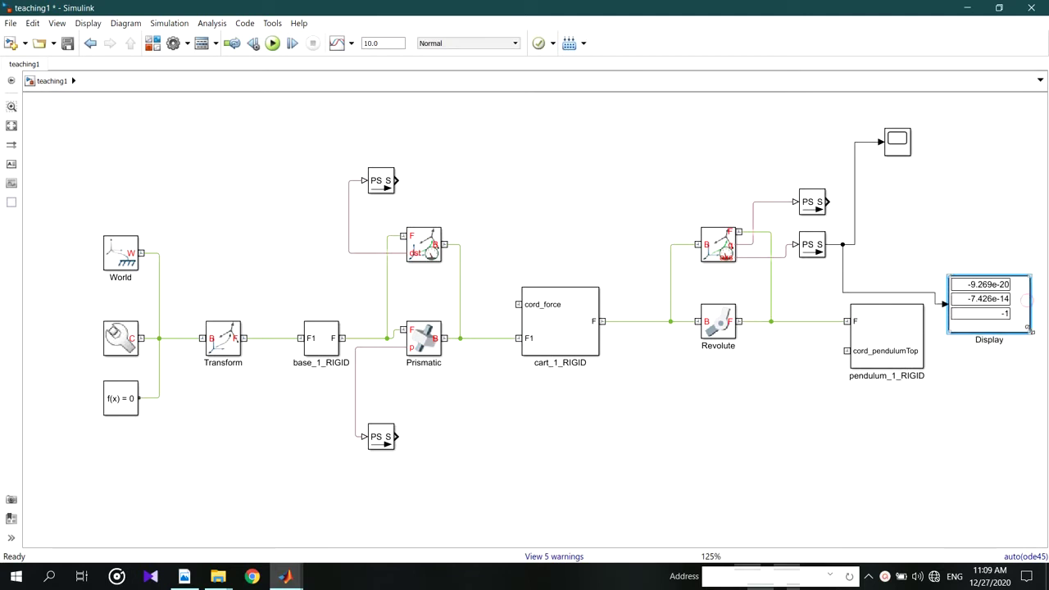
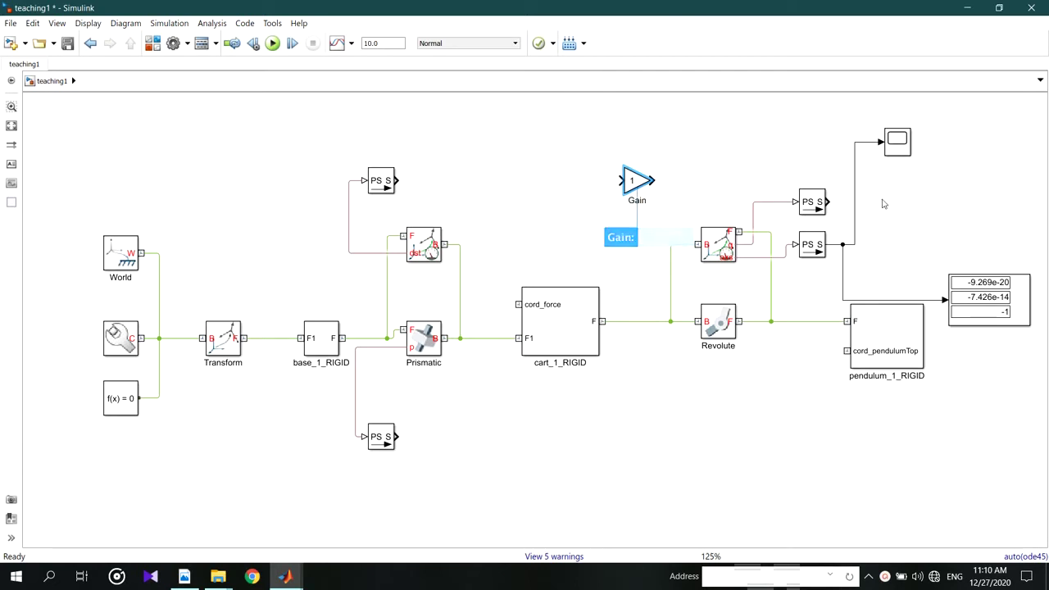
# - Place the Gain block beside the angle signal's PS-Simulink Converter and connect the converter's output to it
pyautogui.moveTo(635, 180); pyautogui.dragTo(921, 201)
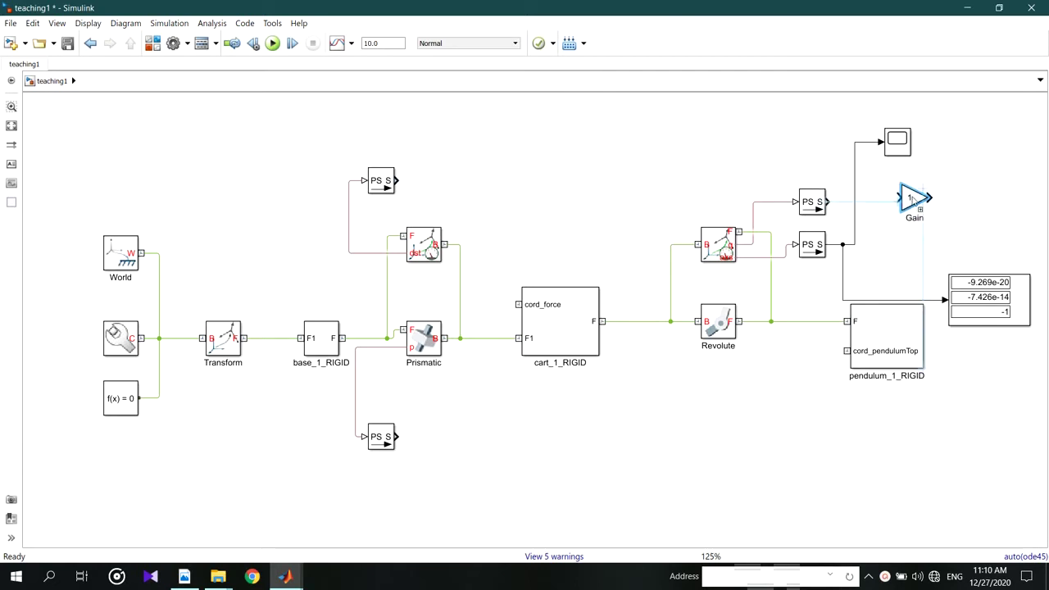
pyautogui.moveTo(829, 202); pyautogui.dragTo(936, 206)
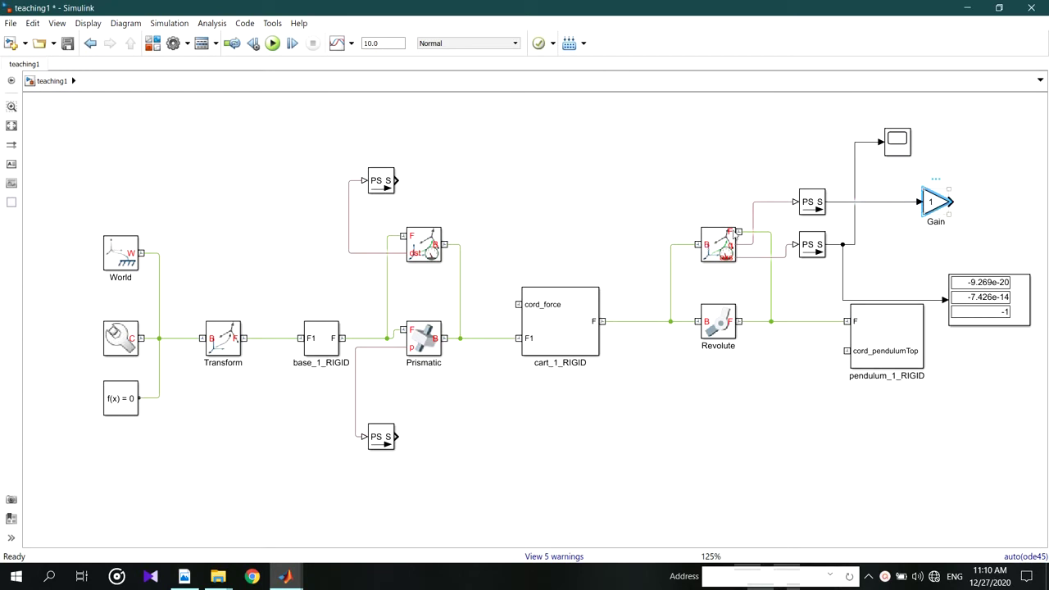
# - Set the Gain block's value to 180/pi and widen the block so the expression fits
pyautogui.doubleClick(919, 206)
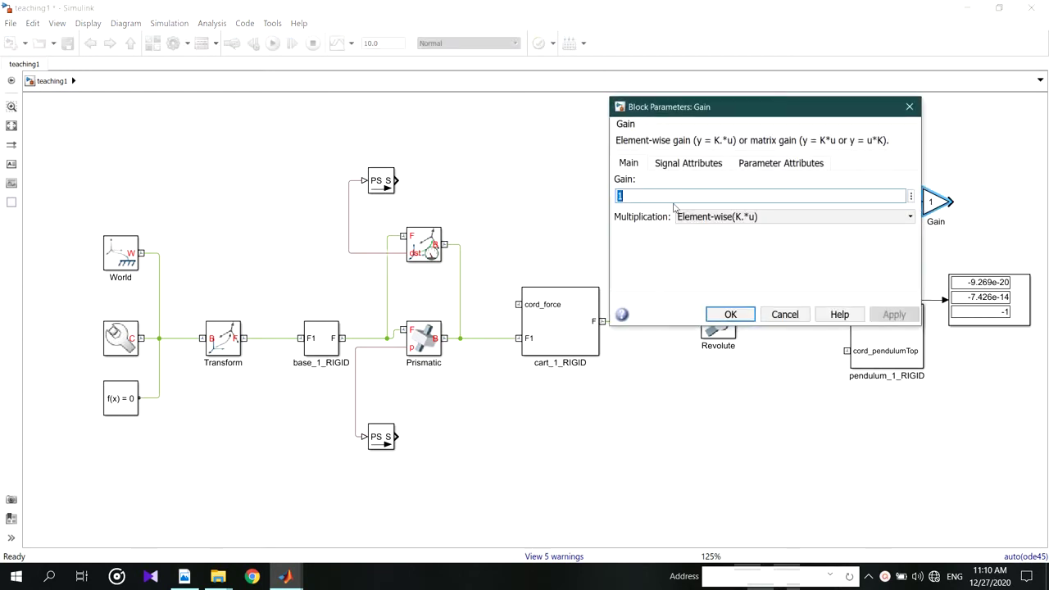
pyautogui.write('180/pi')
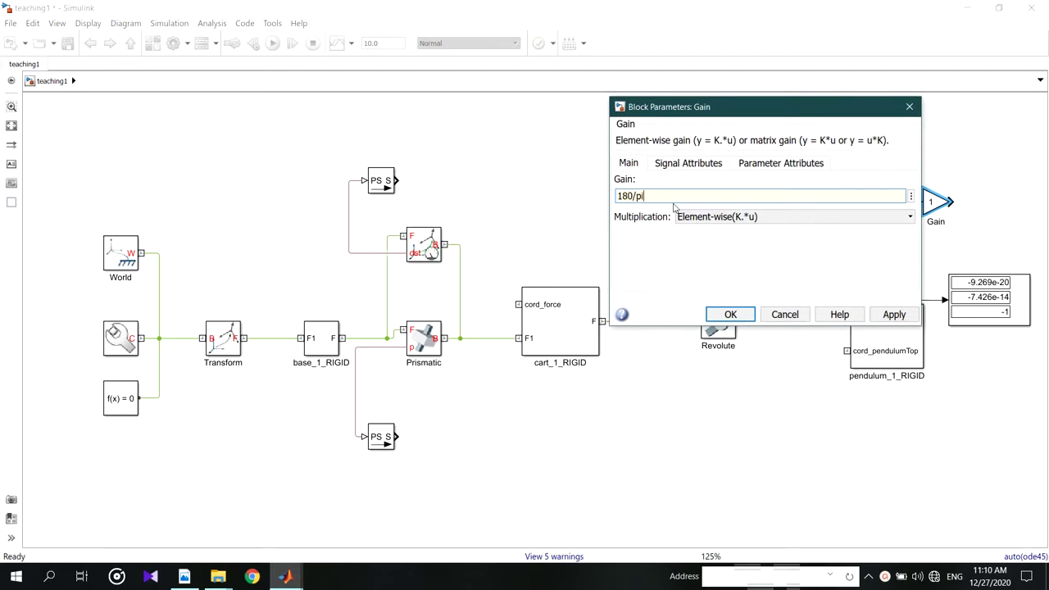
pyautogui.hotkey('ctrl', 'a')
pyautogui.press('Return')
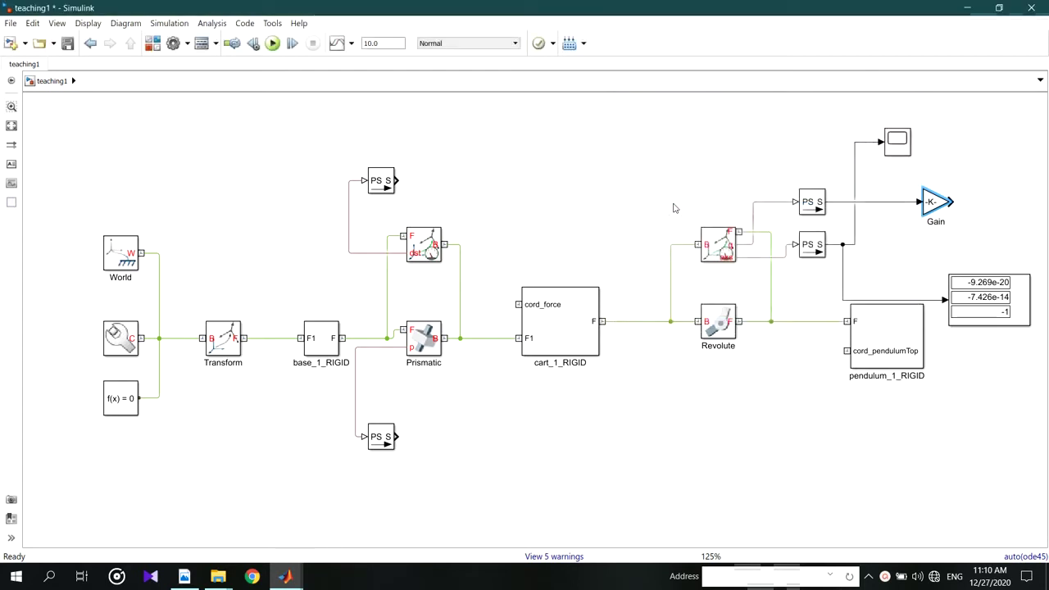
pyautogui.click(926, 205)
pyautogui.moveTo(925, 211); pyautogui.dragTo(907, 212)
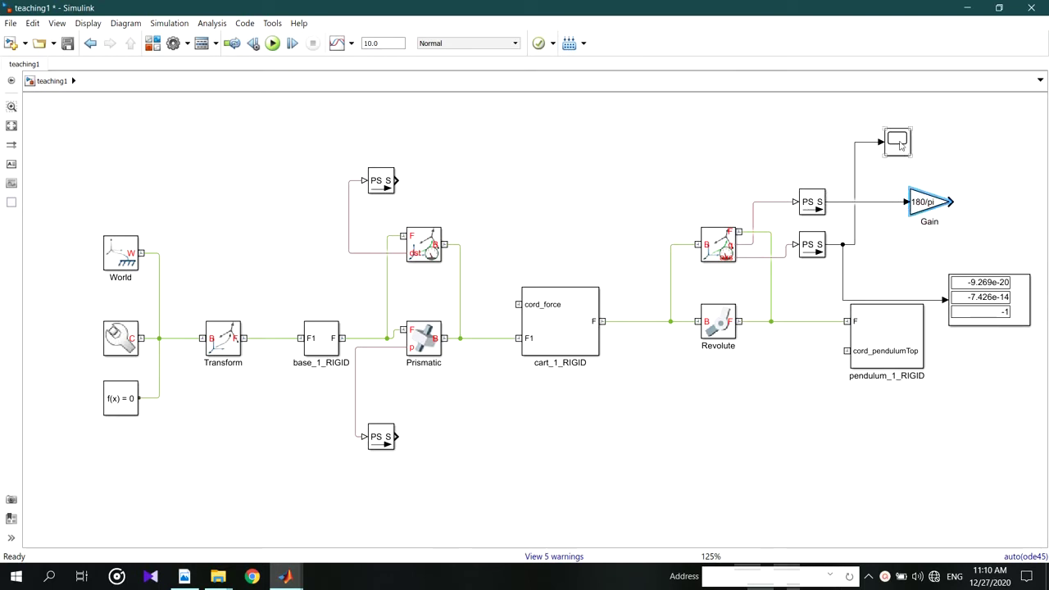
# - Connect a second Scope to the angle signal ahead of the gain and run the simulation
pyautogui.moveTo(899, 144); pyautogui.dragTo(875, 201)
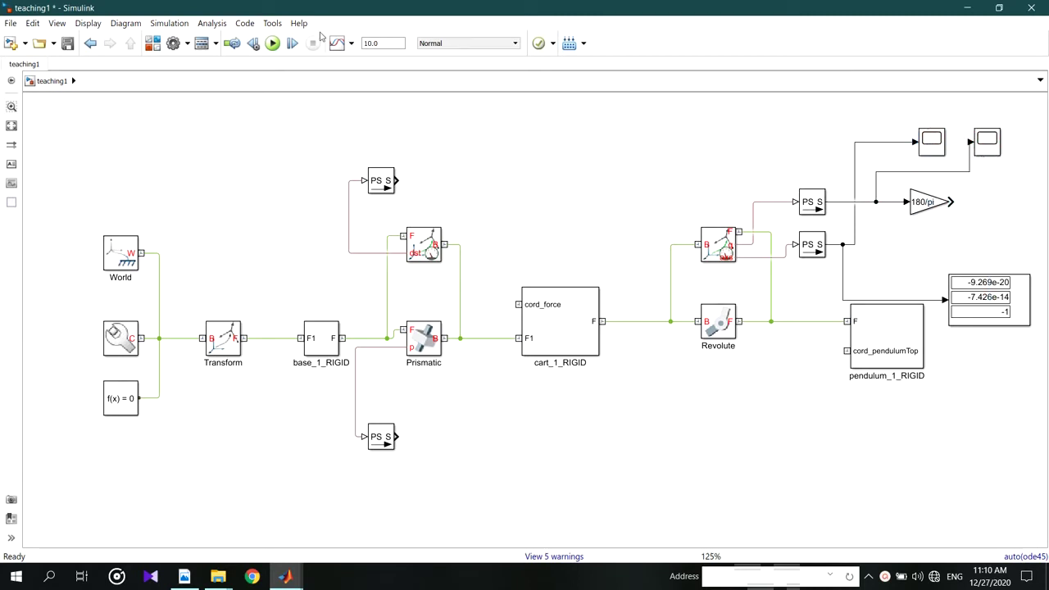
pyautogui.click(272, 43)
# - Inspect the axis and angle signals in the two Scopes, magnifying the start of the angle curve
pyautogui.doubleClick(931, 141)
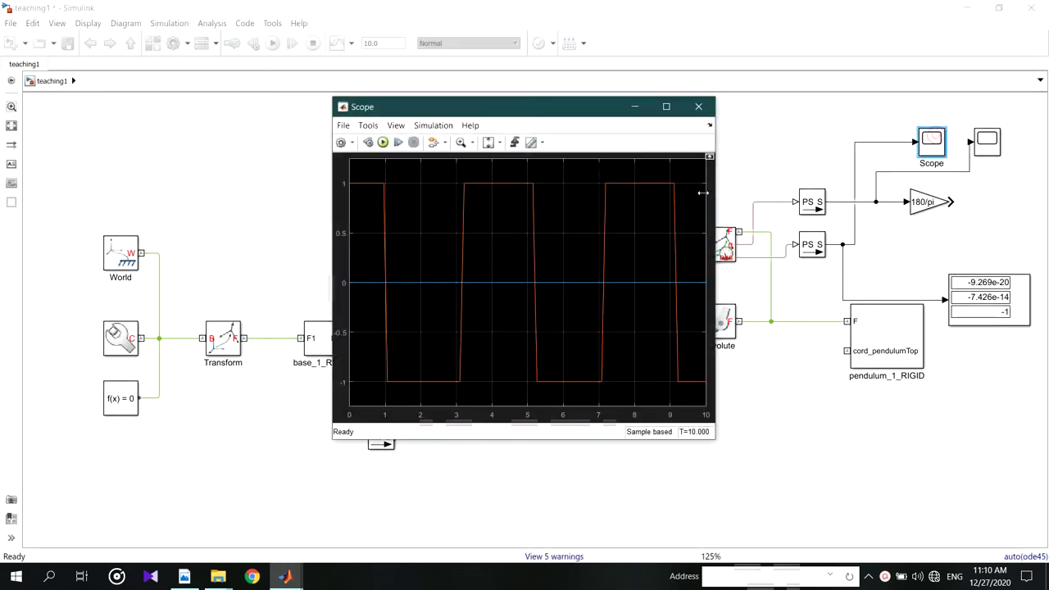
pyautogui.click(698, 106)
pyautogui.doubleClick(987, 139)
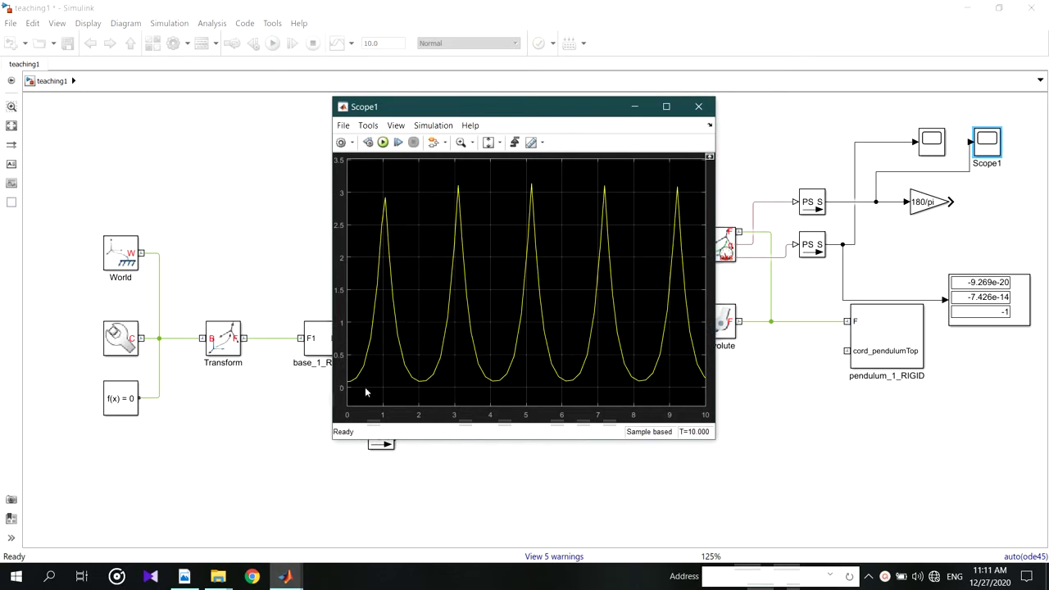
pyautogui.click(461, 142)
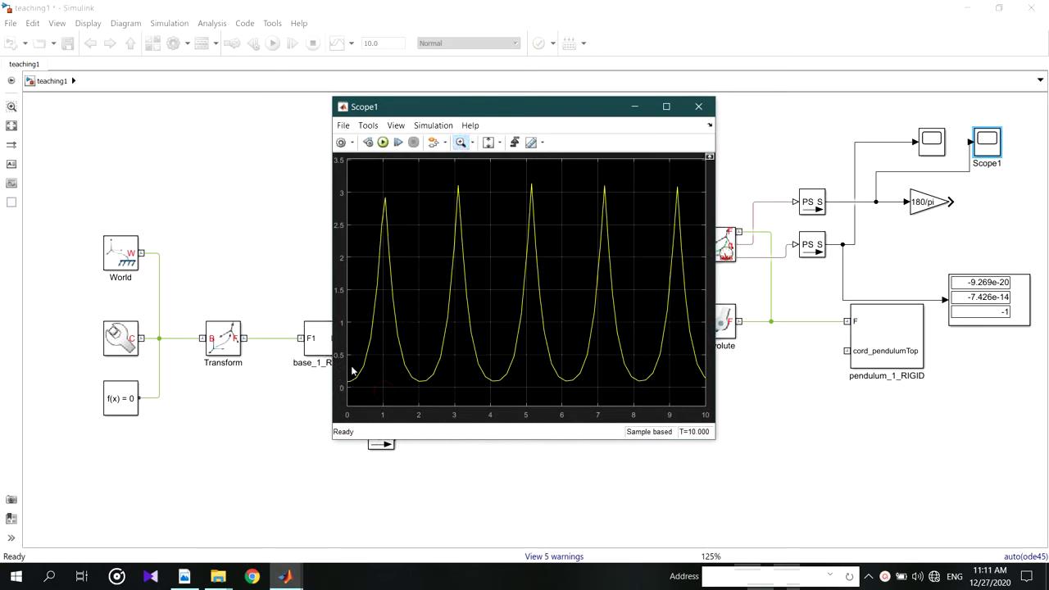
pyautogui.moveTo(348, 354); pyautogui.dragTo(383, 390)
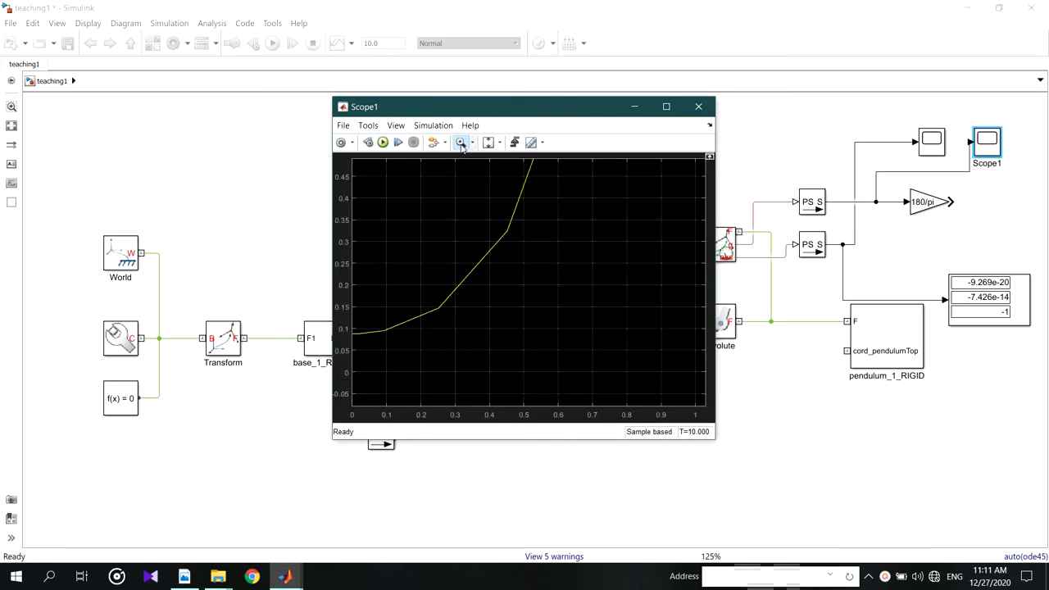
# - Examine the initial value of the angle curve in Scope1, then fit the plot to the signal and close the Scope
pyautogui.moveTo(399, 347); pyautogui.dragTo(337, 304)
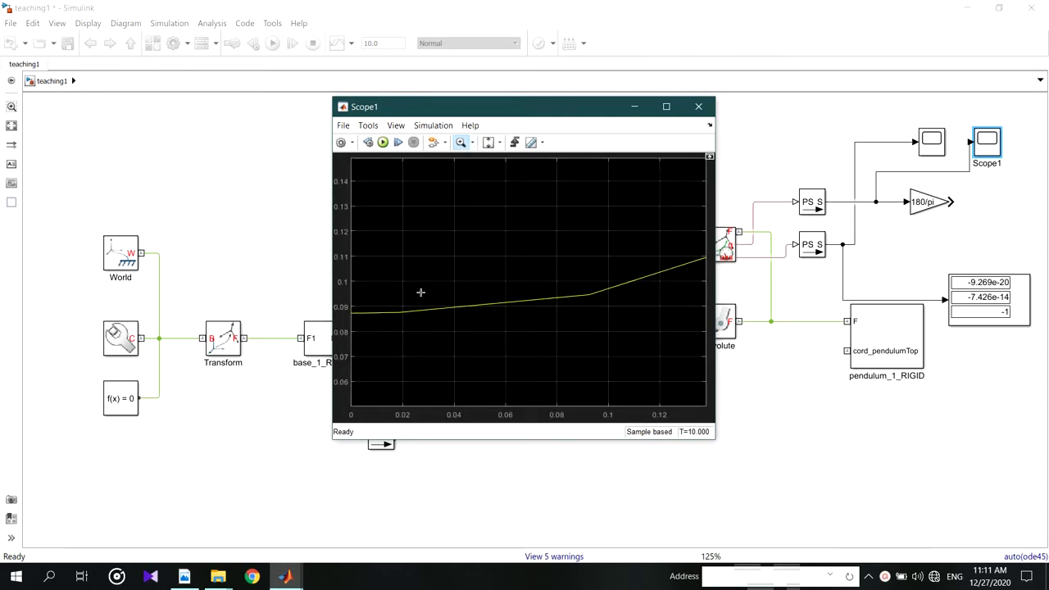
pyautogui.scroll(-2, 420, 292)
pyautogui.scroll(-3, 443, 230)
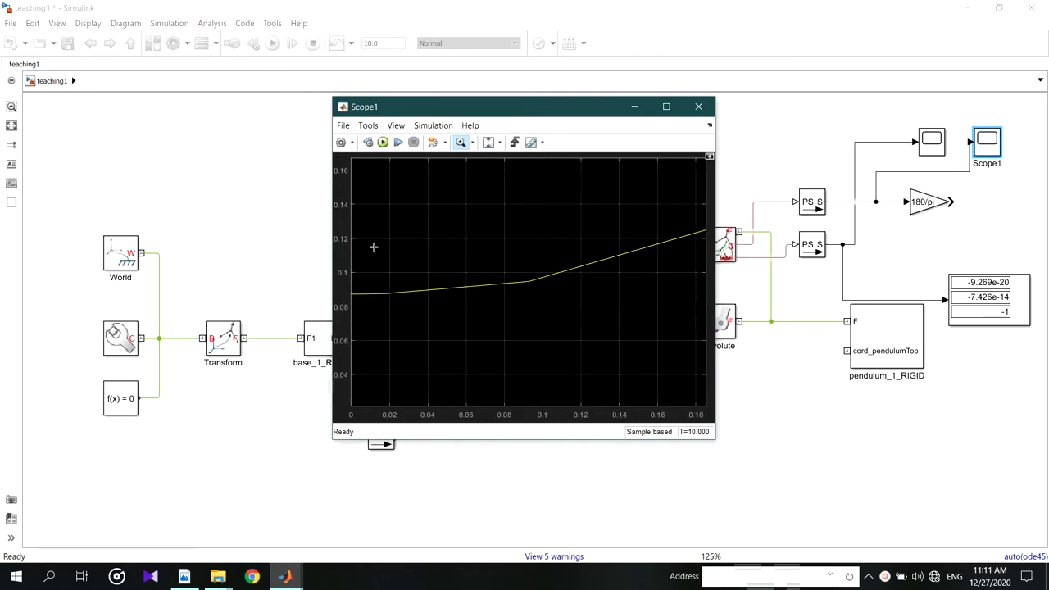
pyautogui.scroll(-5, 373, 247)
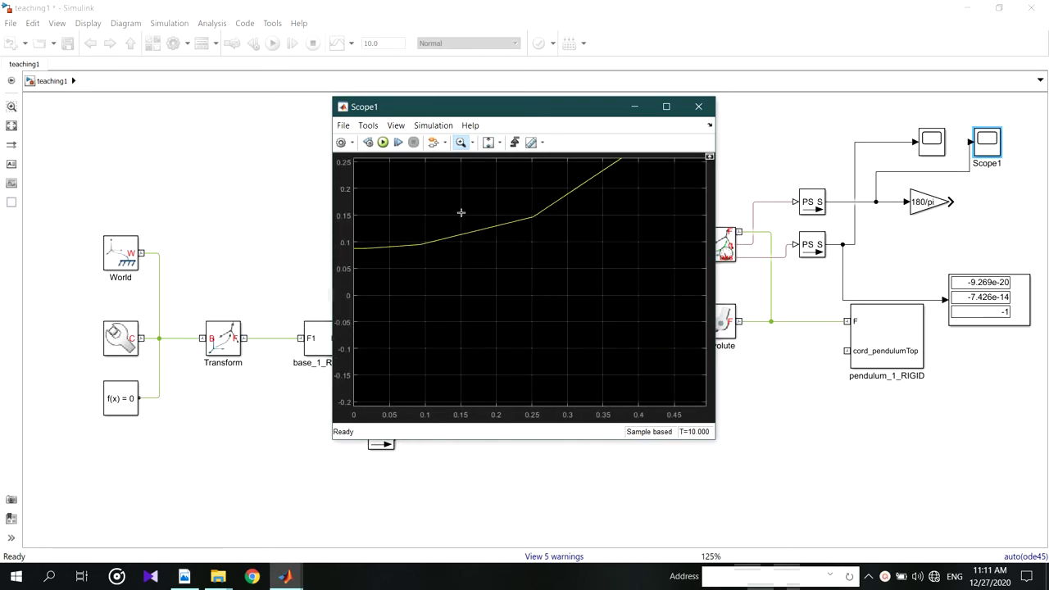
pyautogui.scroll(-5, 461, 212)
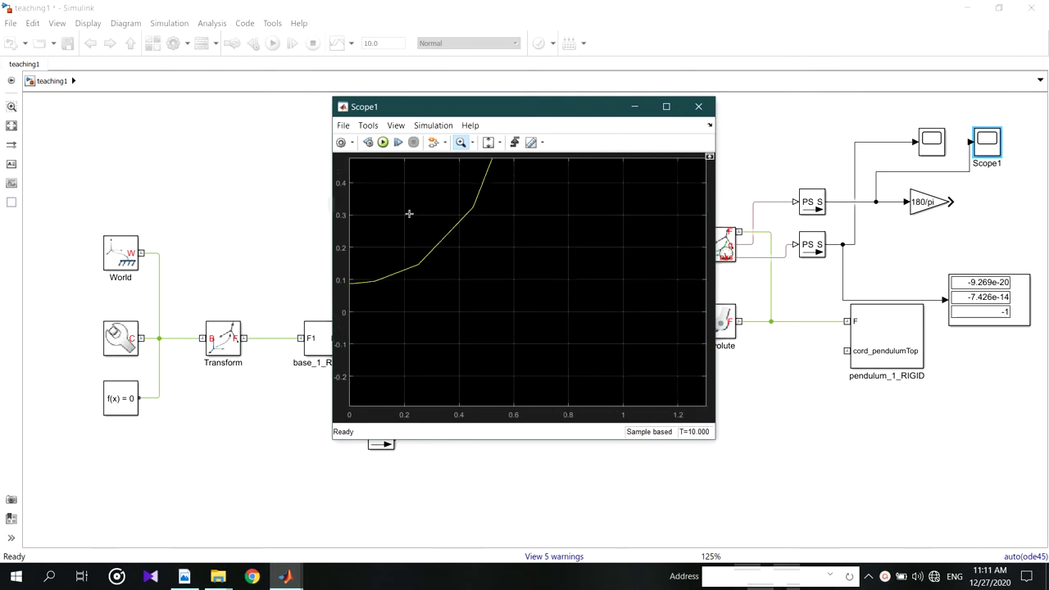
pyautogui.scroll(-5, 409, 214)
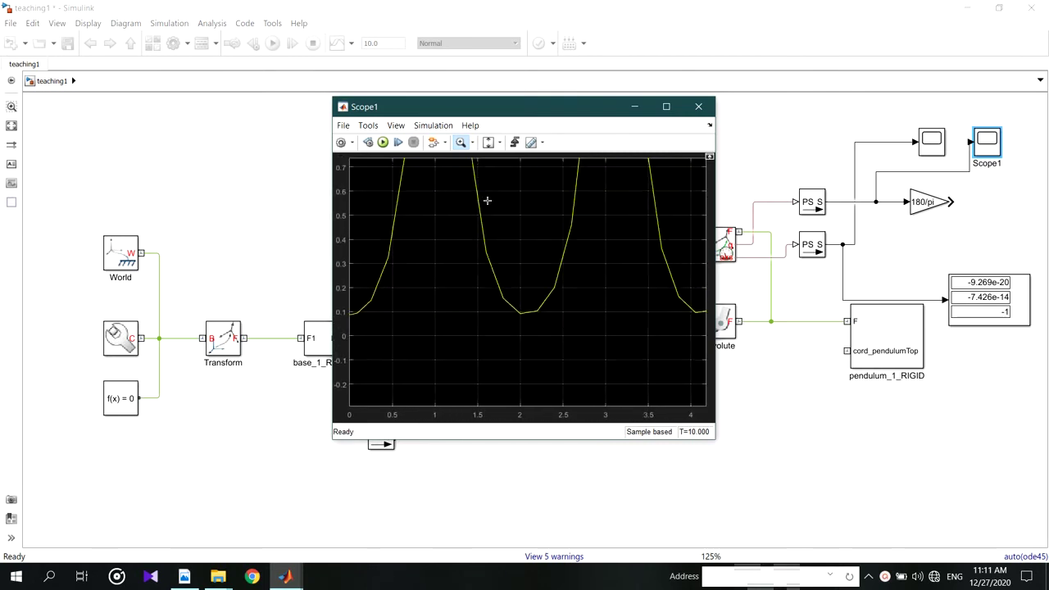
pyautogui.scroll(-2, 487, 200)
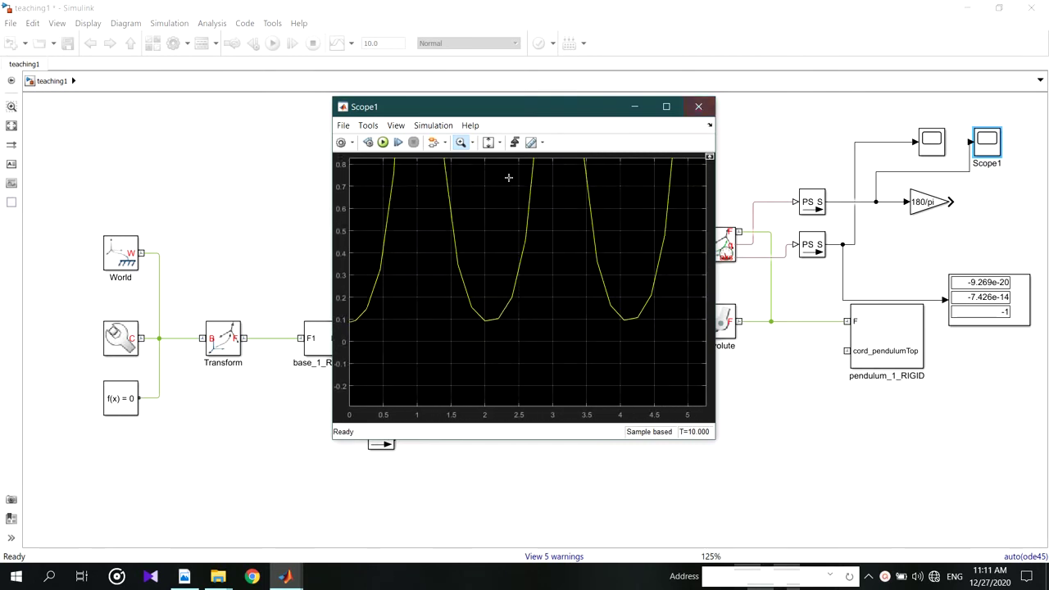
pyautogui.scroll(-1, 508, 177)
pyautogui.click(494, 145)
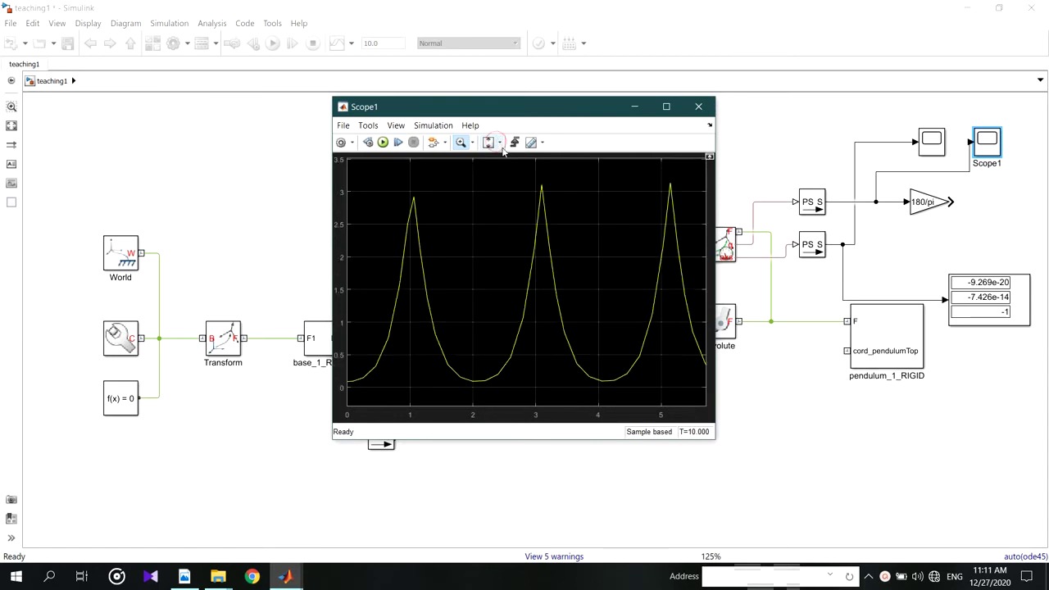
pyautogui.click(696, 109)
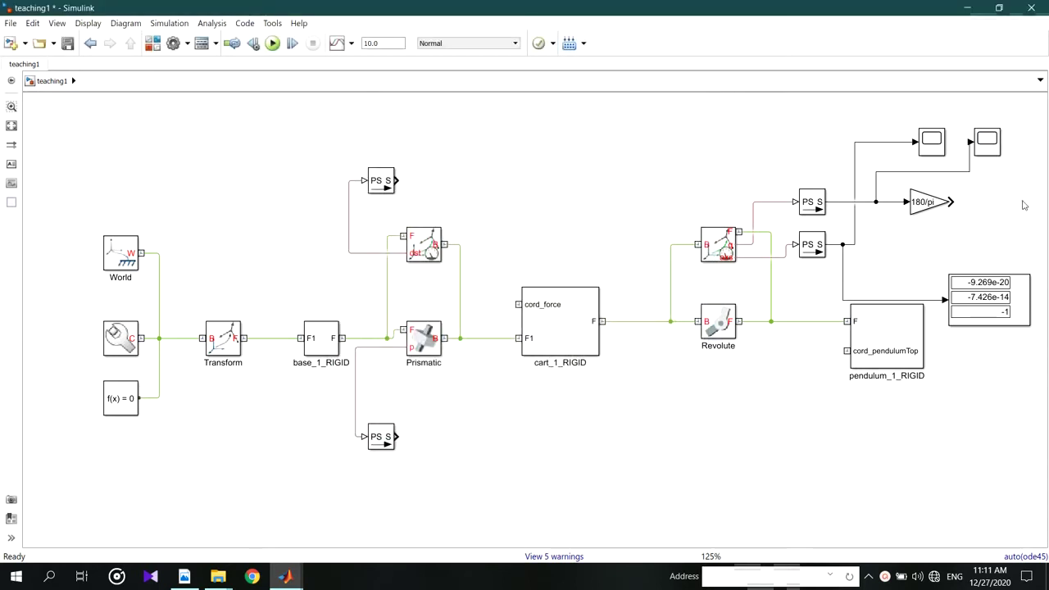
# - Duplicate the 180/pi Gain block directly below the original and connect the copy's input to the axis signal from the lower PS-Simulink Converter
pyautogui.click(935, 207)
pyautogui.moveTo(947, 262); pyautogui.dragTo(578, 246)
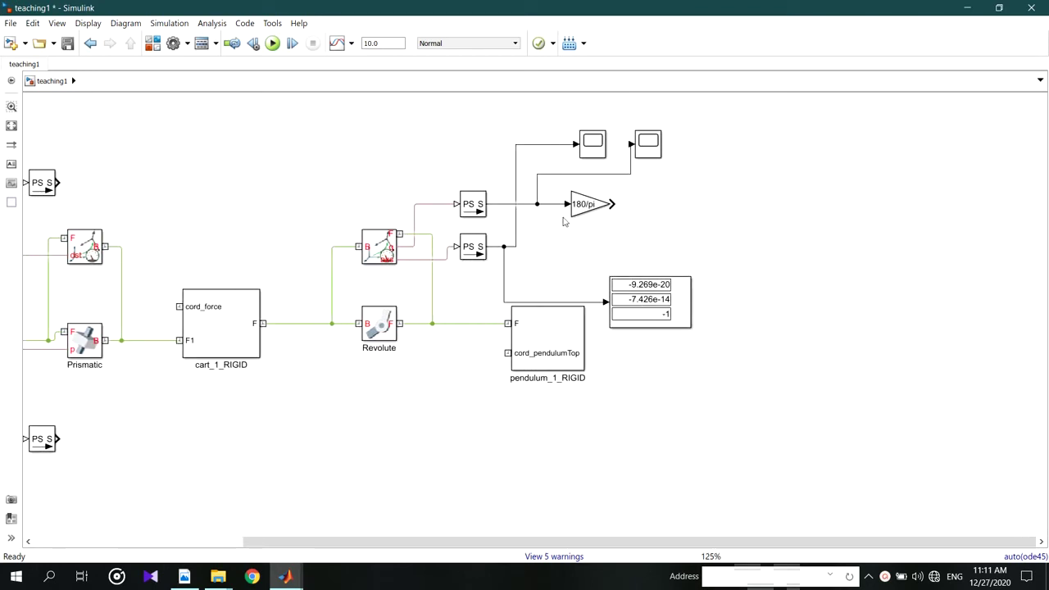
pyautogui.moveTo(575, 205); pyautogui.dragTo(576, 246)
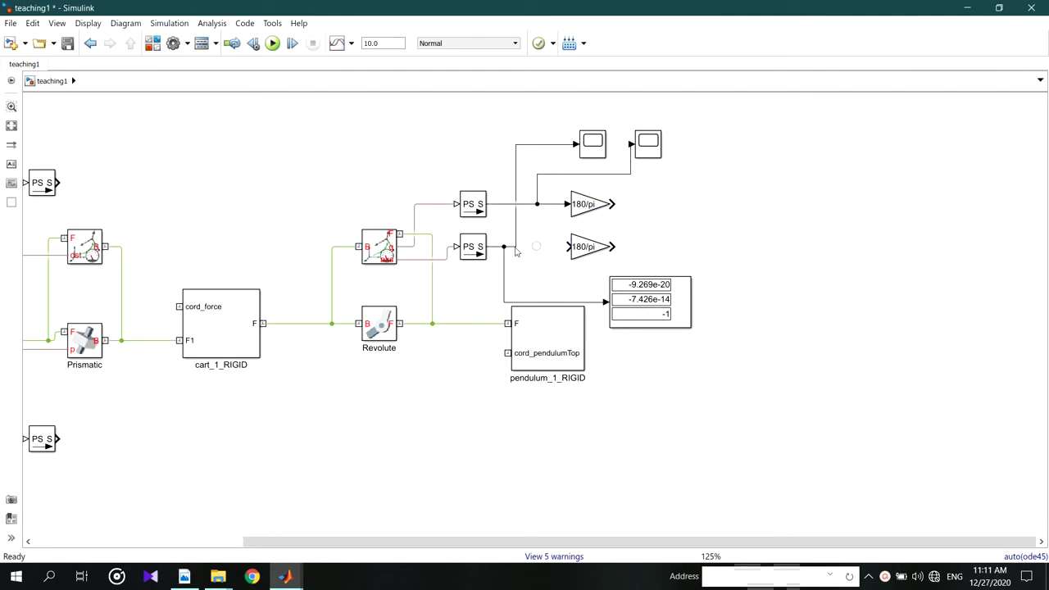
pyautogui.click(516, 249)
pyautogui.click(576, 248)
pyautogui.click(508, 249)
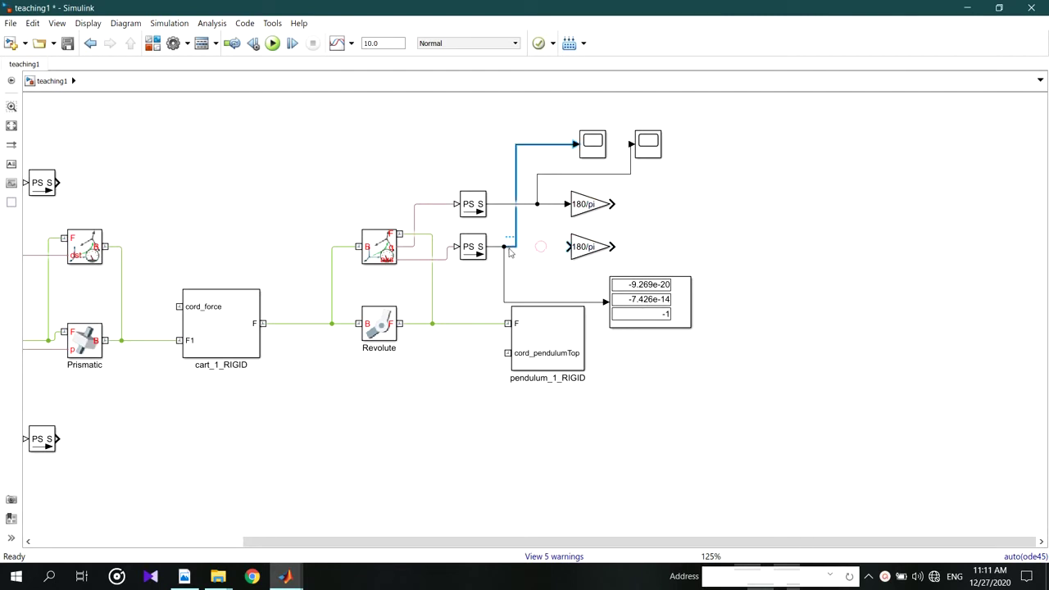
pyautogui.moveTo(509, 252); pyautogui.dragTo(568, 247)
# - Set the copied Gain block's multiplication to Matrix(K*u) and replace its gain with a matrix that reduces the axis vector to one component
pyautogui.doubleClick(585, 247)
pyautogui.click(731, 261)
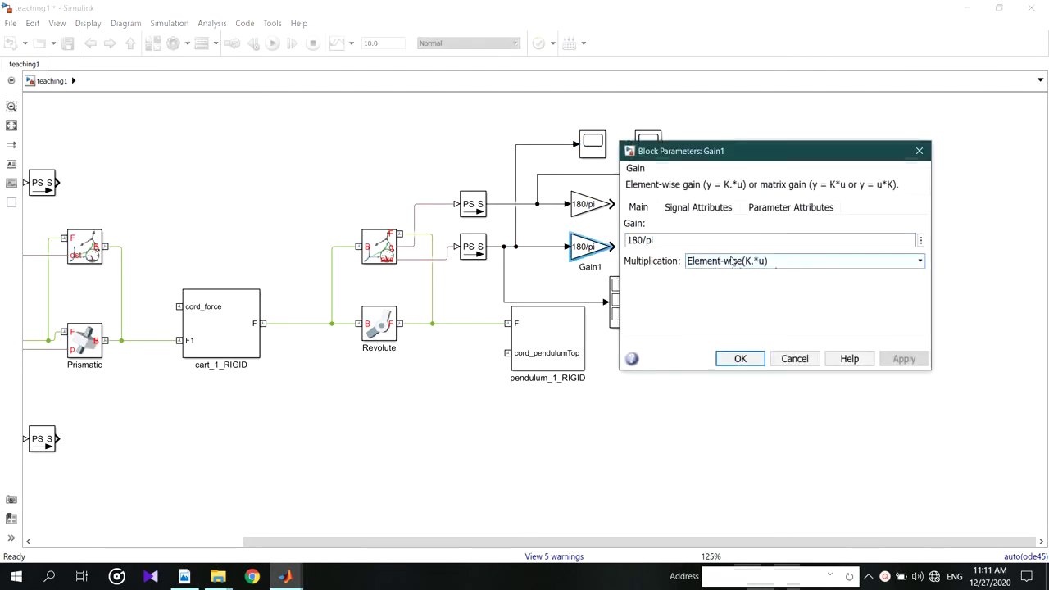
pyautogui.click(732, 261)
pyautogui.click(732, 290)
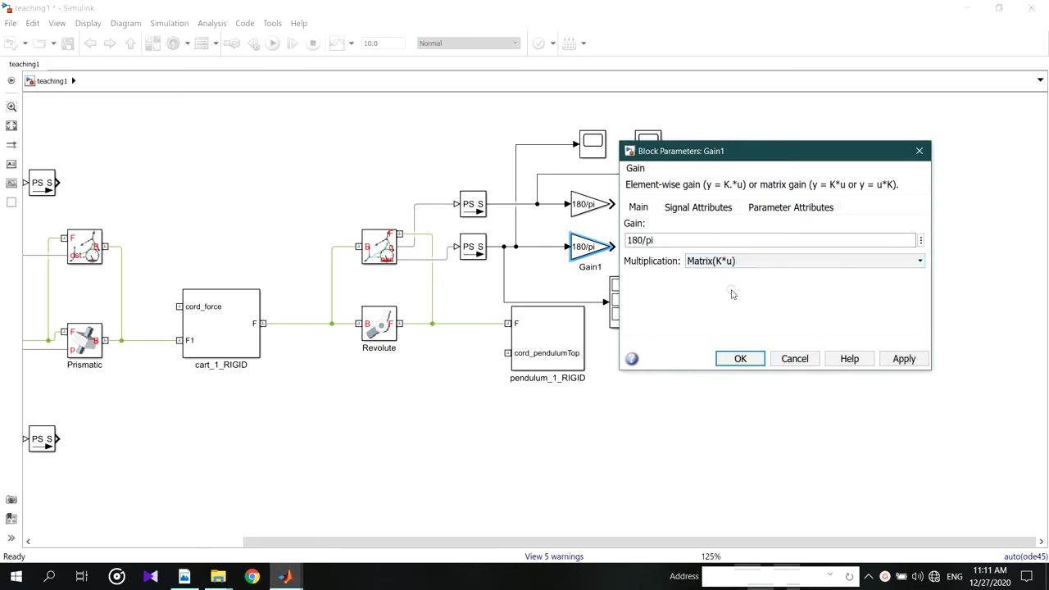
pyautogui.tripleClick(666, 241)
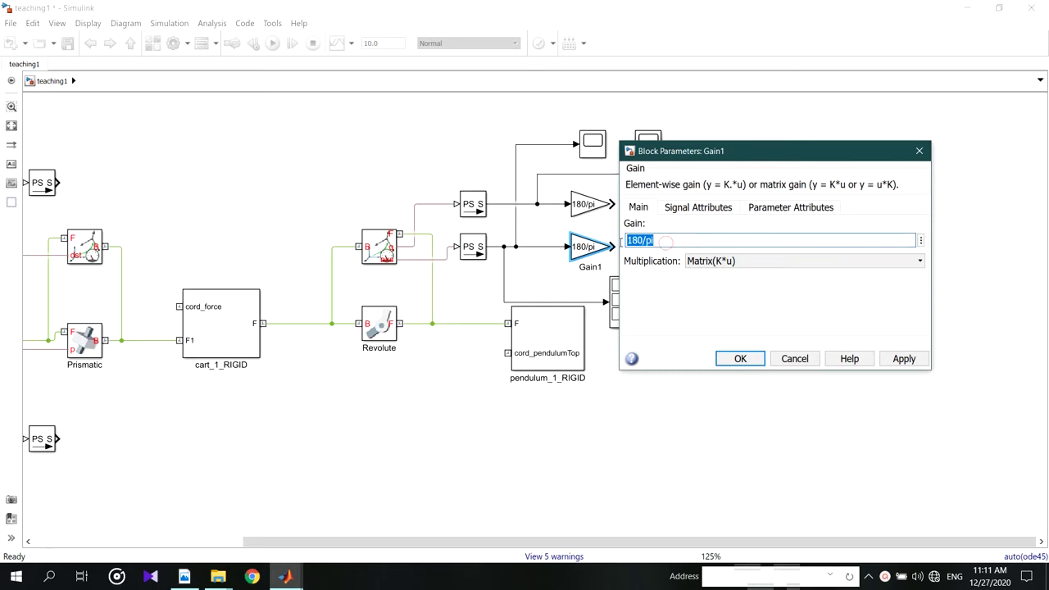
pyautogui.press('BackSpace')
pyautogui.click(902, 359)
pyautogui.click(734, 359)
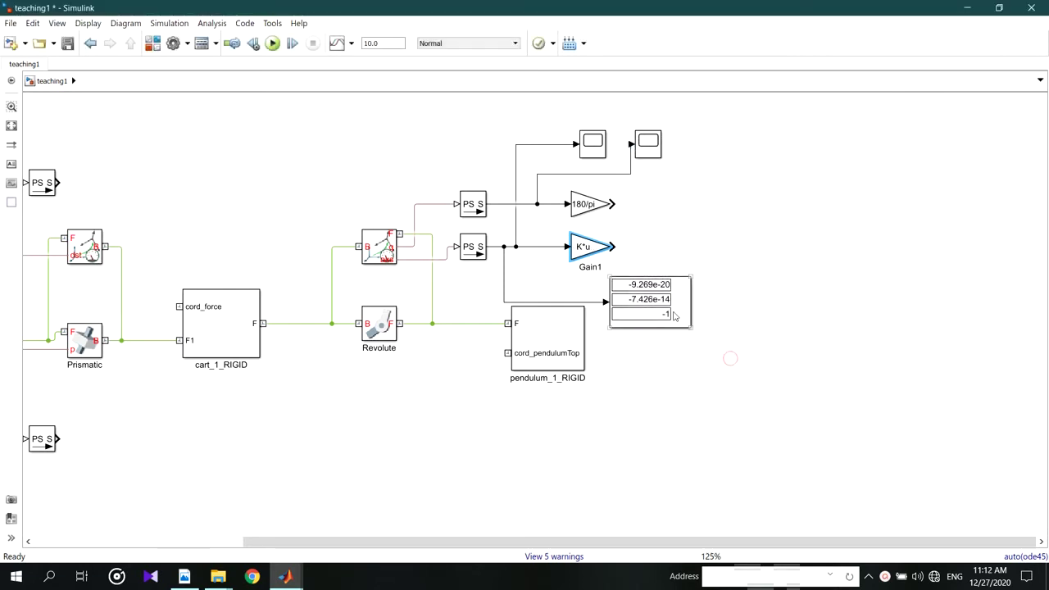
# - Connect a copy of the Display block to the matrix gain's output and run the simulation
pyautogui.click(273, 43)
pyautogui.moveTo(642, 302); pyautogui.dragTo(769, 268)
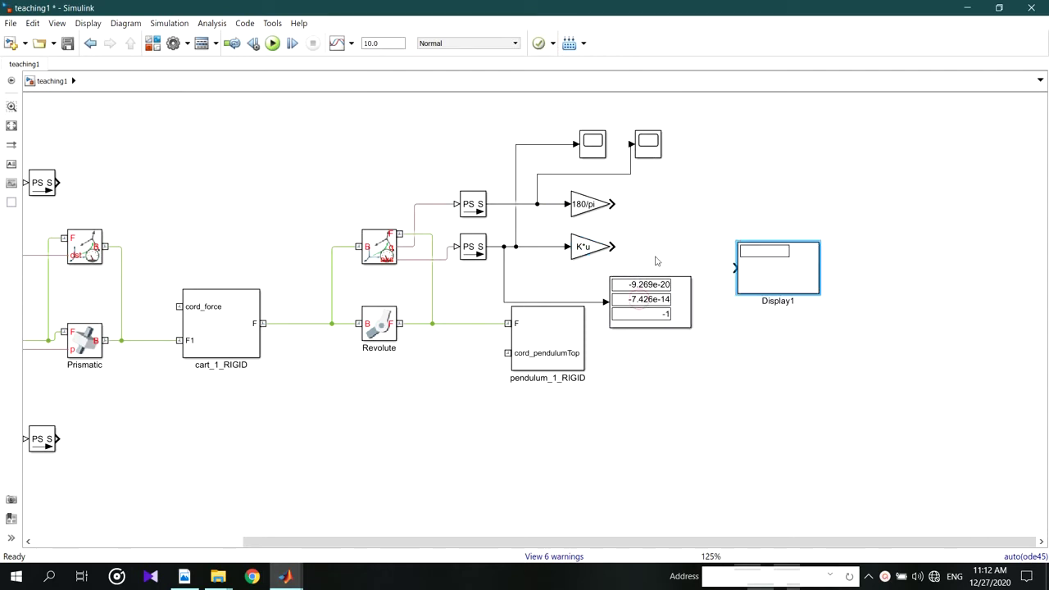
pyautogui.moveTo(613, 247); pyautogui.dragTo(744, 274)
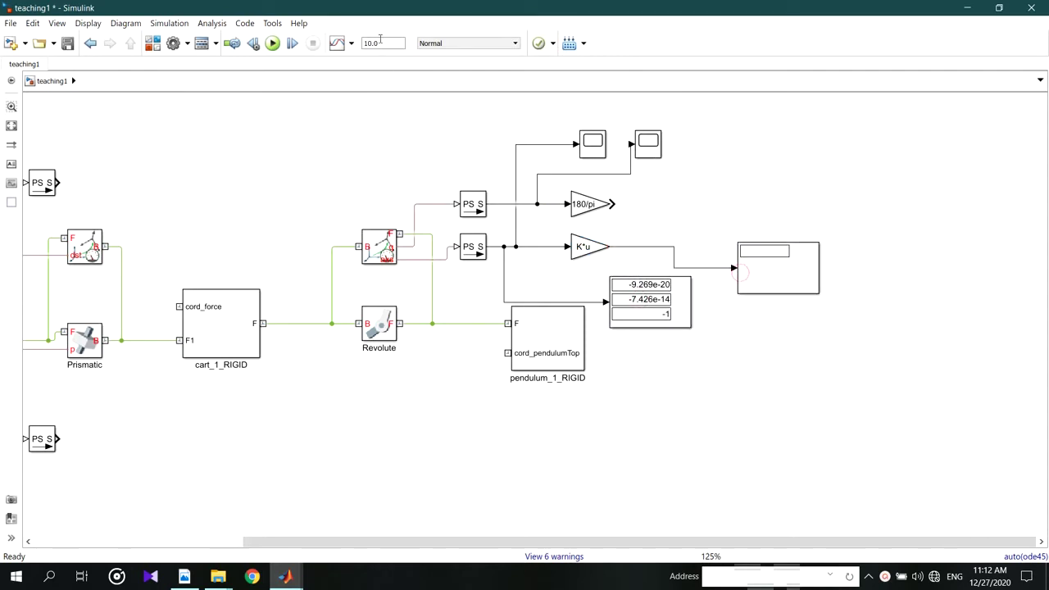
pyautogui.click(273, 43)
# - Place a copy of the Scope beside the 180/pi gain and wire it to the matrix gain's output instead of the angle gain
pyautogui.moveTo(652, 150); pyautogui.dragTo(708, 210)
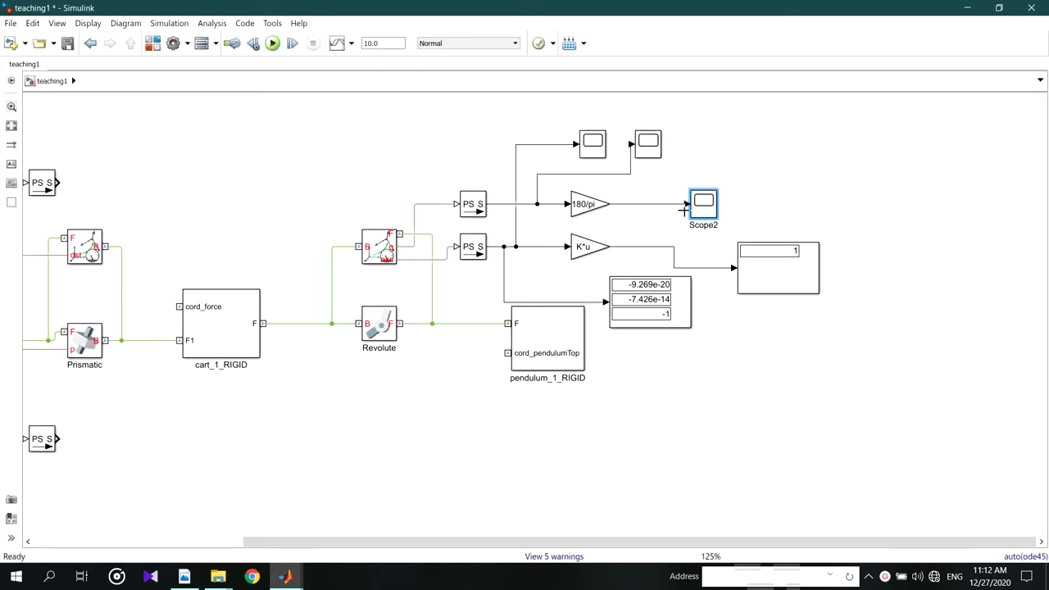
pyautogui.click(643, 204)
pyautogui.press('Delete')
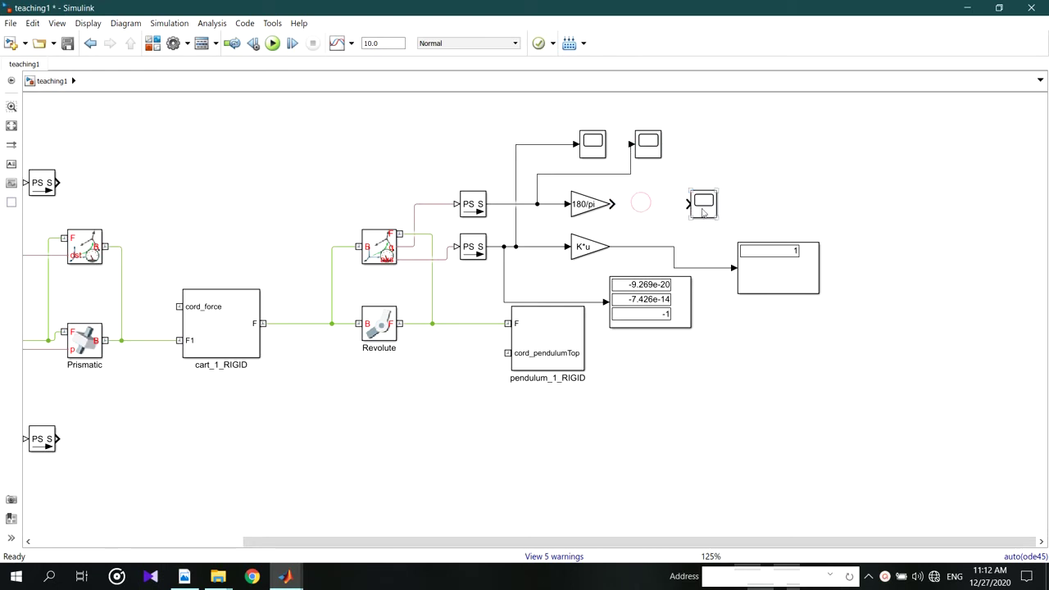
pyautogui.moveTo(687, 203); pyautogui.dragTo(658, 246)
# - Inspect the axis component's sign over time in Scope2 with the plot scaled to fit, and close the Scope
pyautogui.click(707, 205)
pyautogui.doubleClick(707, 205)
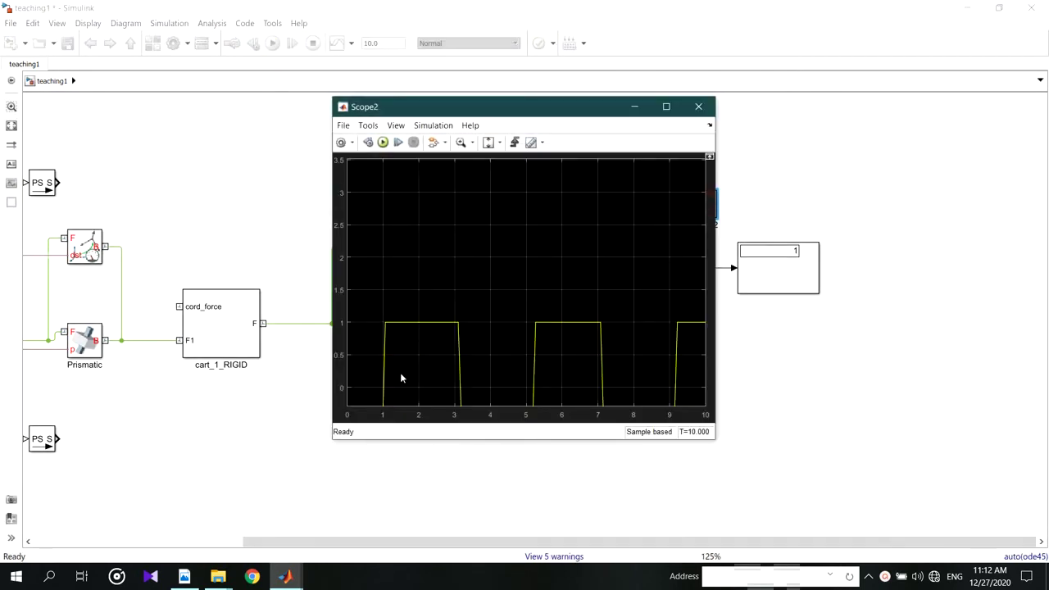
pyautogui.click(488, 143)
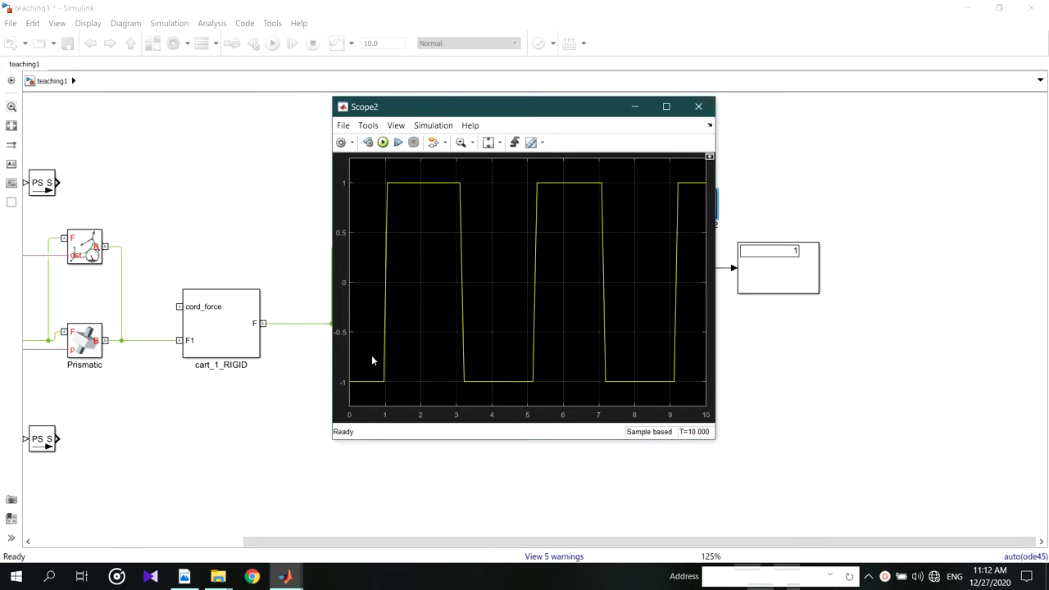
pyautogui.click(698, 107)
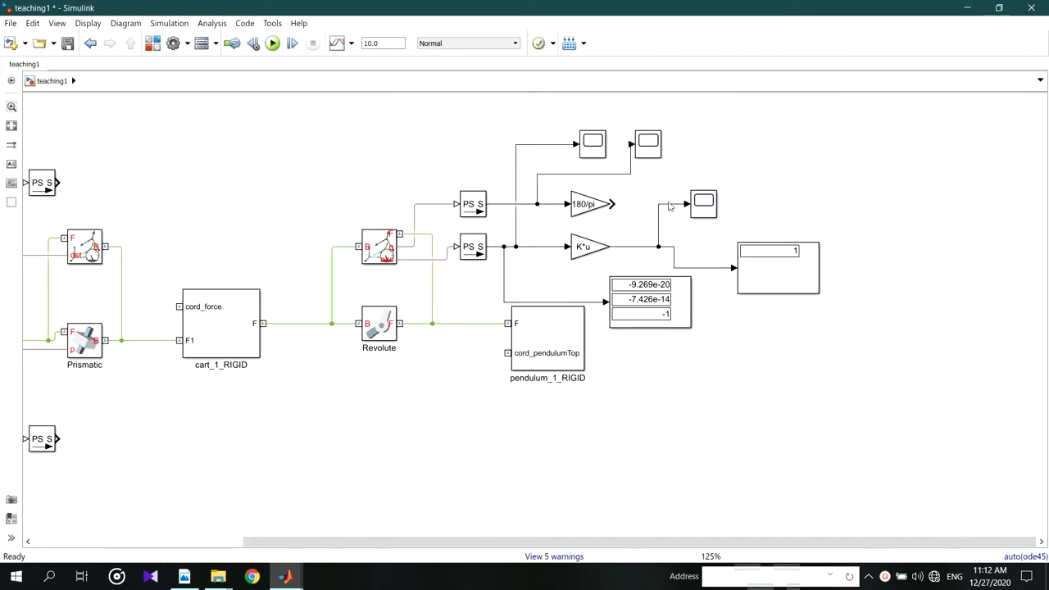
# - Move Scope2 farther from the gains to make room and add a Product block above its signal line
pyautogui.moveTo(703, 205); pyautogui.dragTo(828, 199)
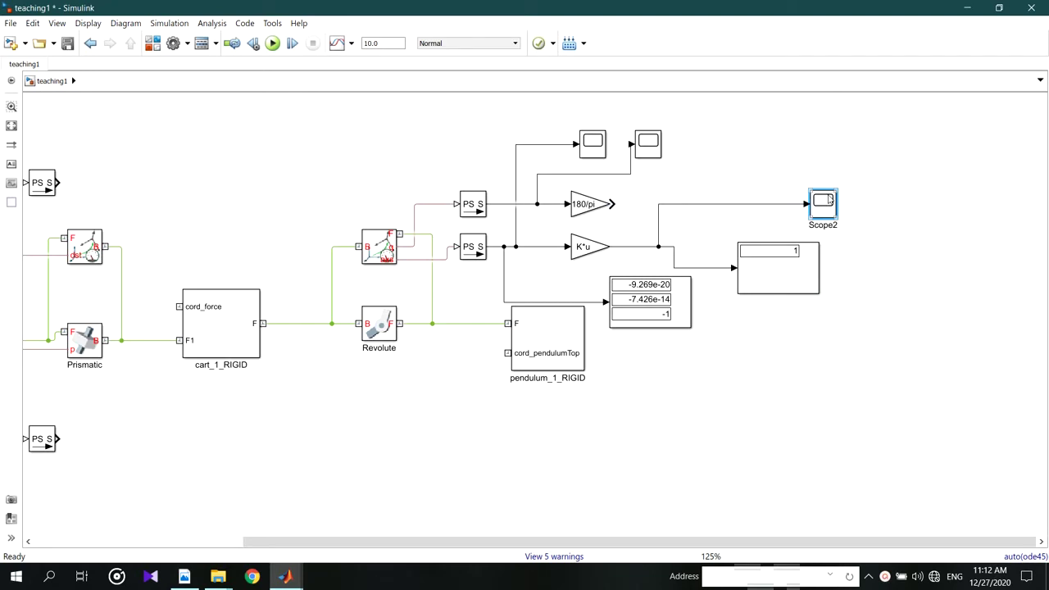
pyautogui.click(737, 155)
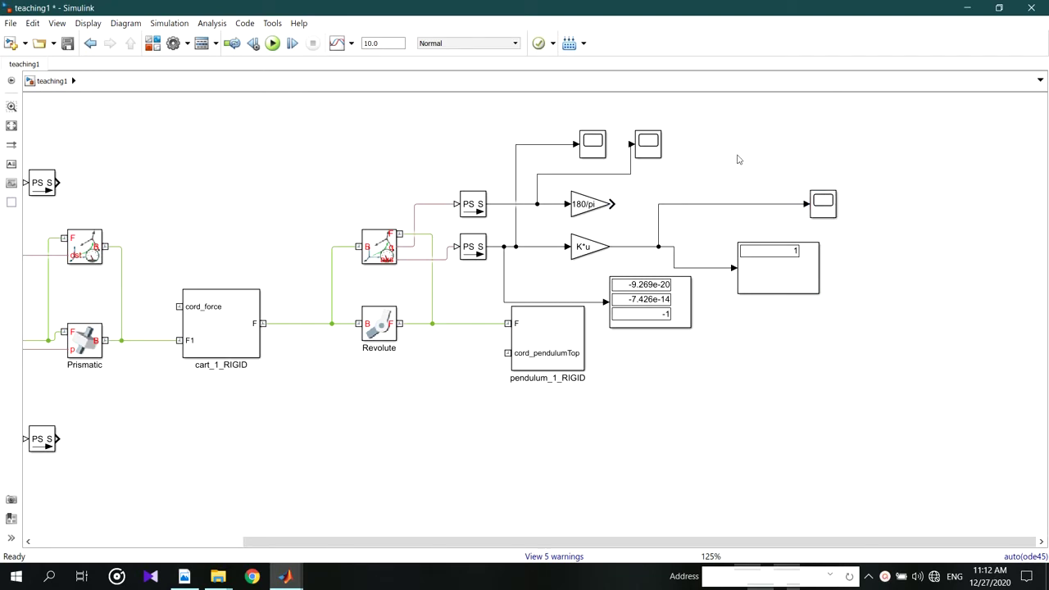
pyautogui.write('produ')
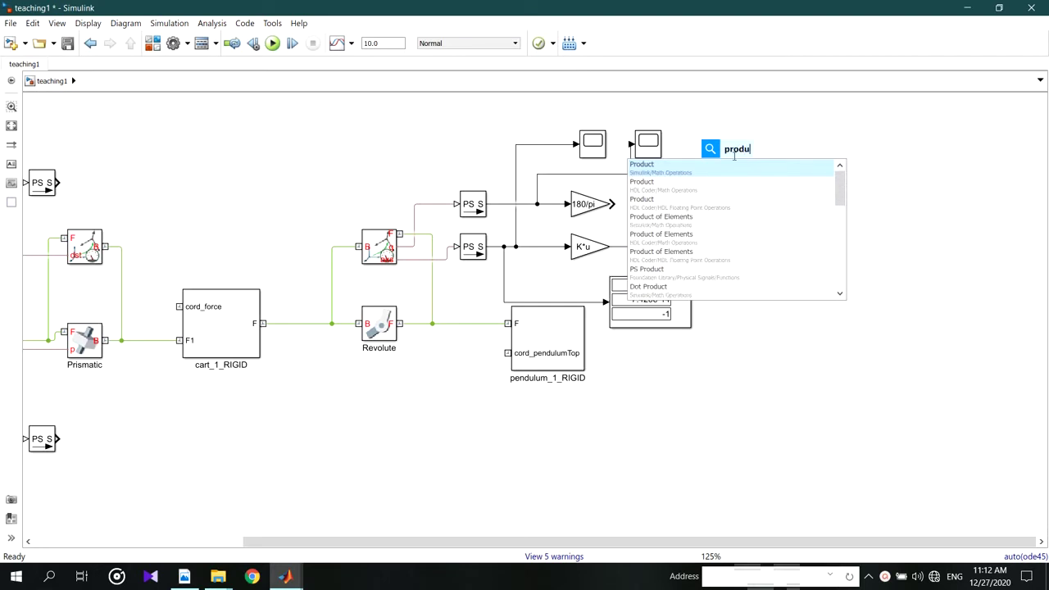
pyautogui.press('Return')
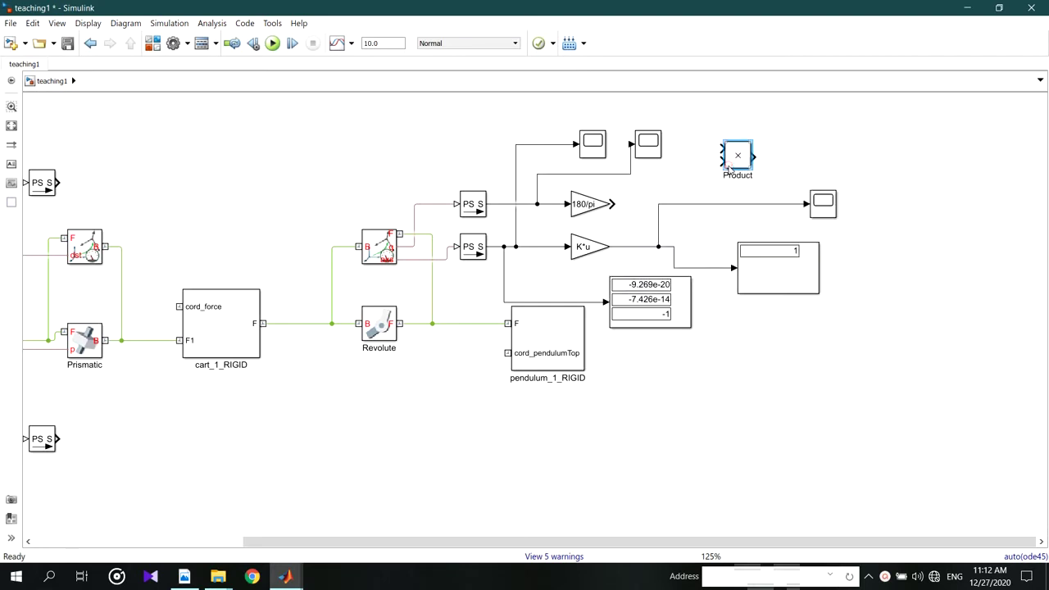
pyautogui.press('Return')
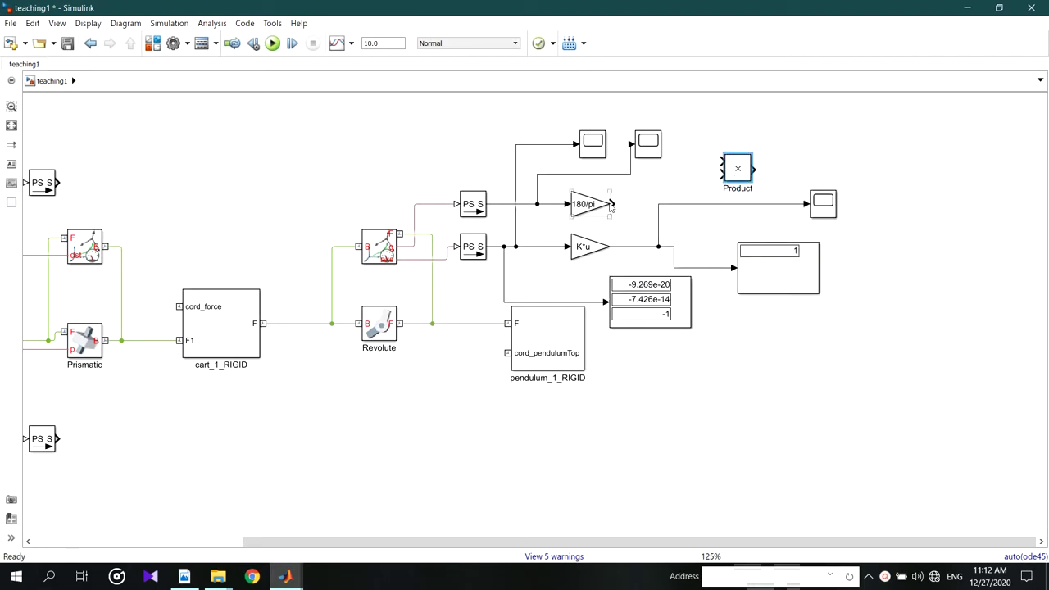
# - Feed the outputs of the 180/pi and matrix gains into the Product block and connect a copied Scope to its output
pyautogui.moveTo(611, 205); pyautogui.dragTo(720, 163)
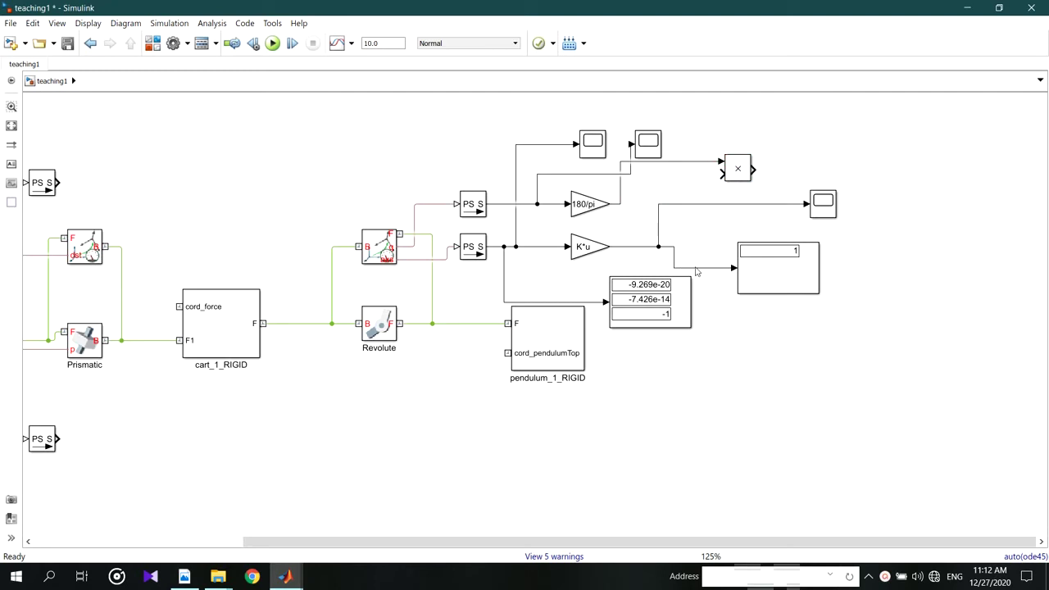
pyautogui.moveTo(627, 246); pyautogui.dragTo(719, 176)
pyautogui.moveTo(813, 209); pyautogui.dragTo(805, 170)
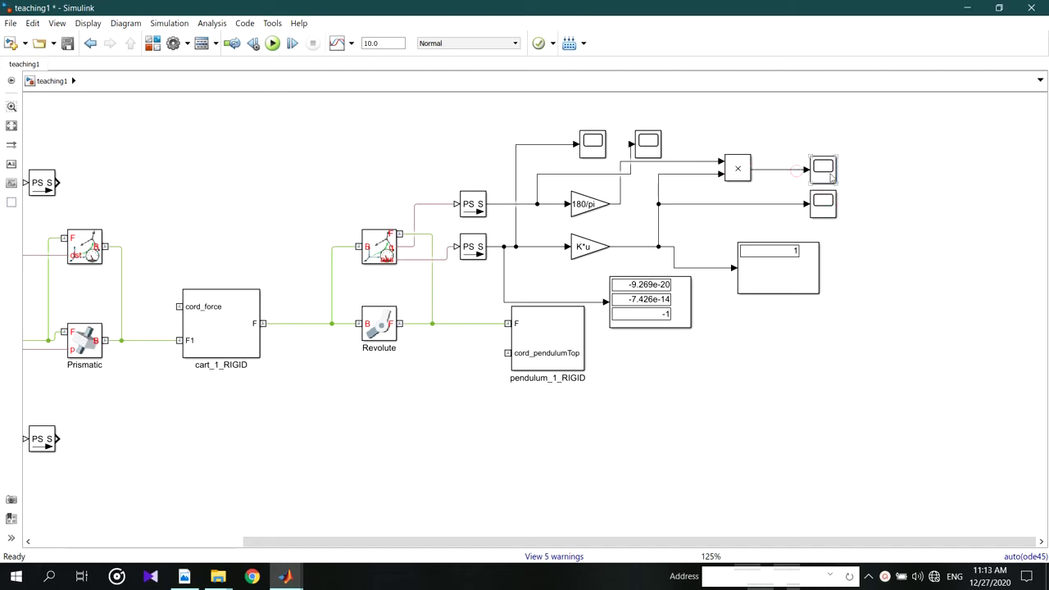
# - Run the simulation and examine the Product signal in its Scope, scaled to fit and magnified around the start of the curve
pyautogui.click(272, 45)
pyautogui.doubleClick(823, 168)
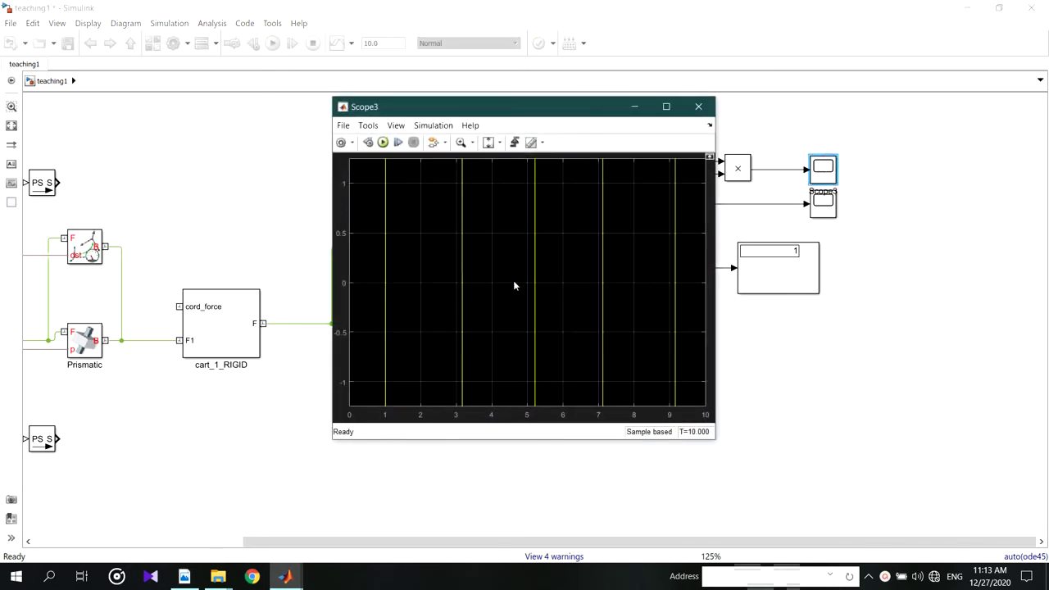
pyautogui.click(489, 142)
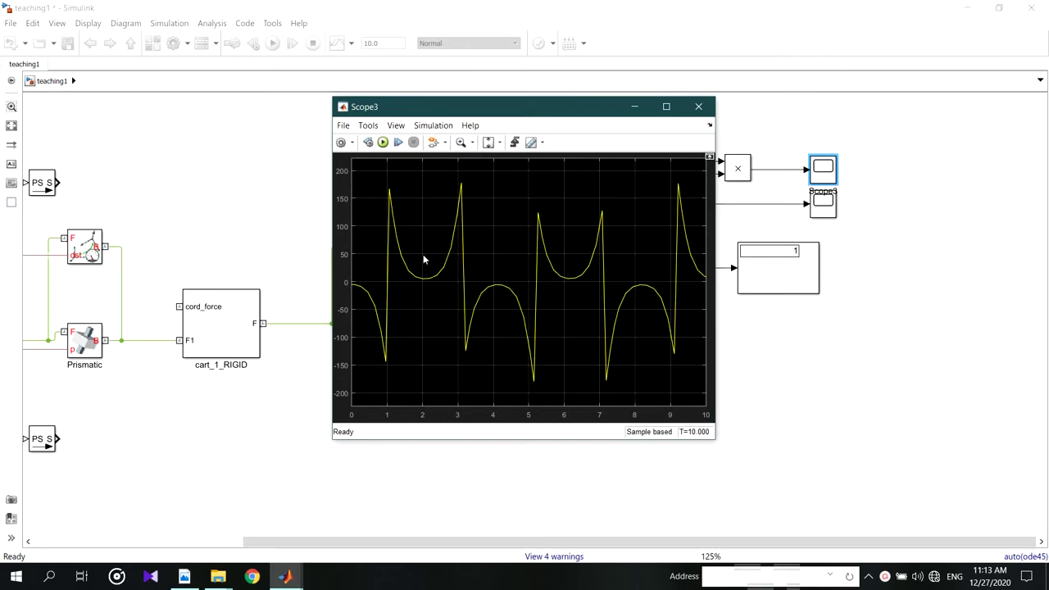
pyautogui.click(461, 142)
pyautogui.moveTo(375, 279); pyautogui.dragTo(351, 302)
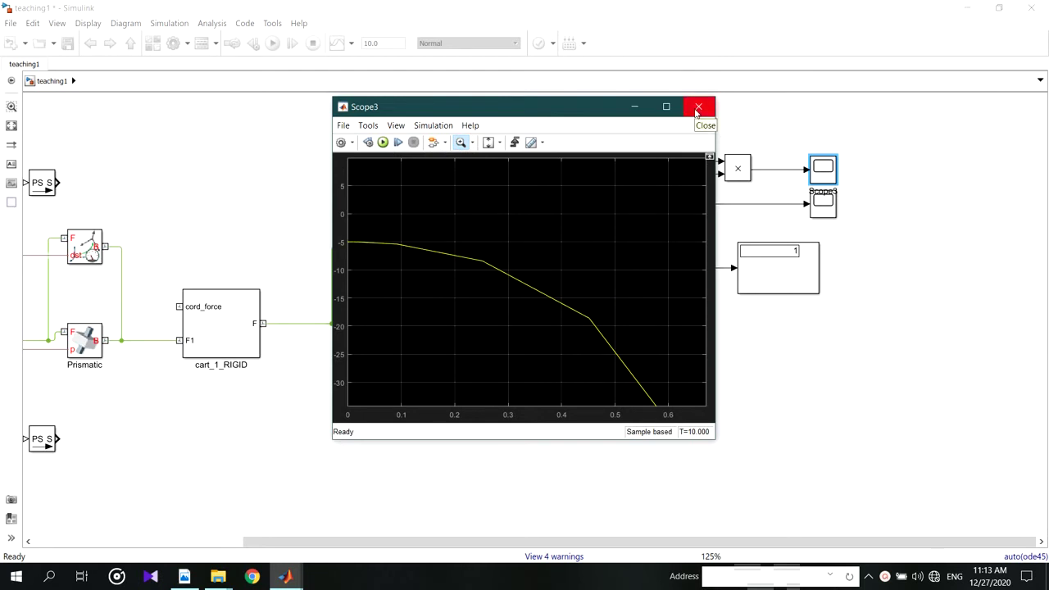
pyautogui.scroll(-5, 569, 250)
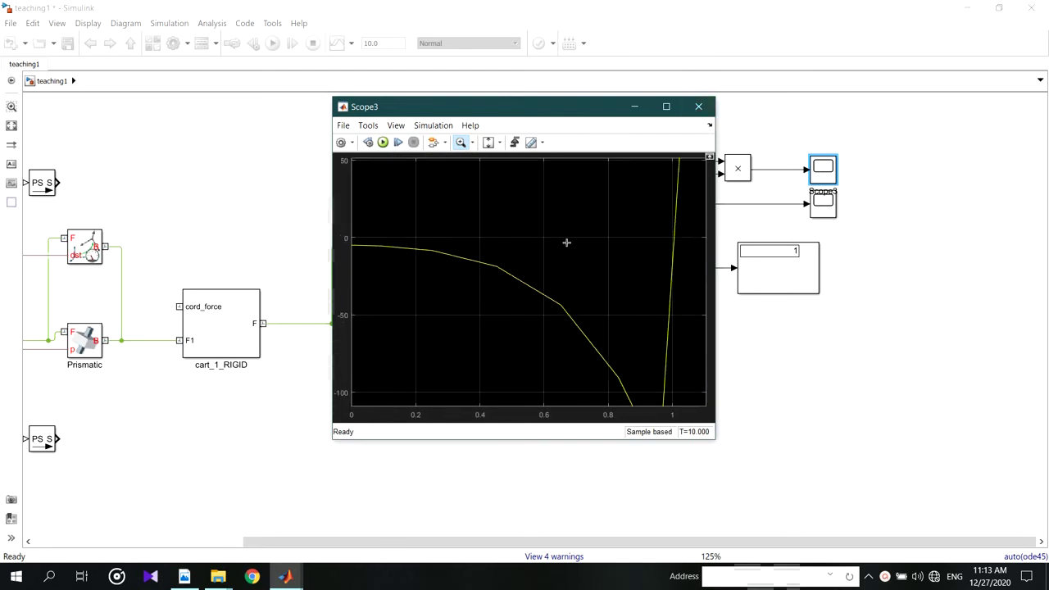
pyautogui.scroll(-4, 565, 243)
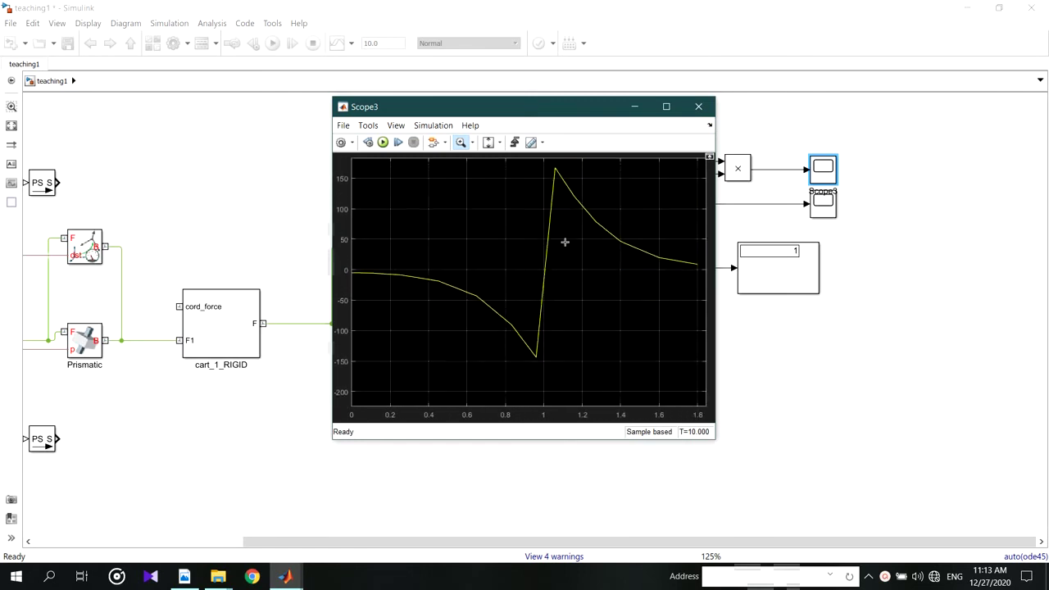
pyautogui.scroll(-2, 564, 239)
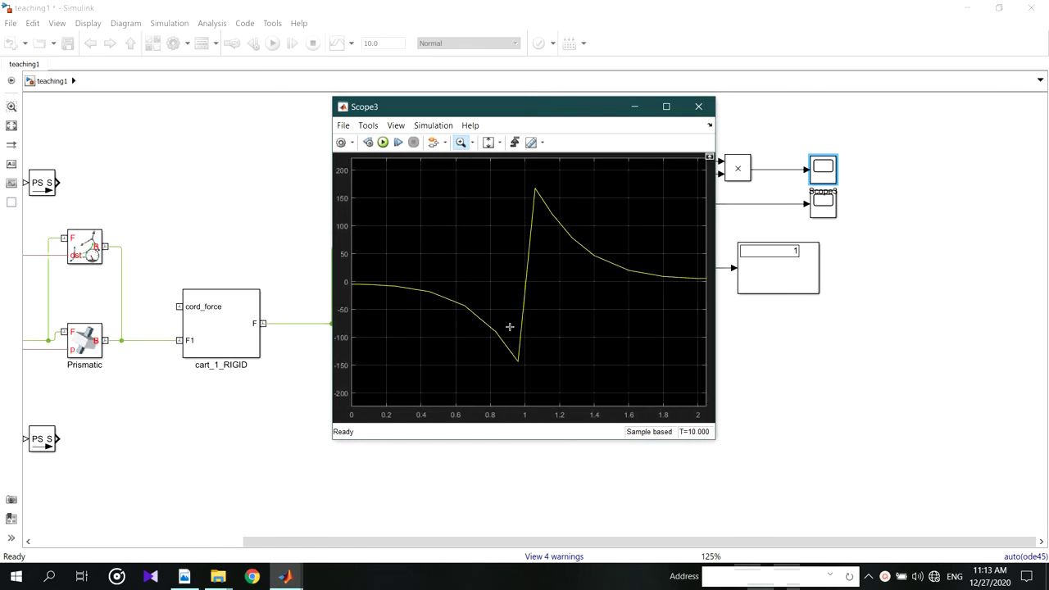
# - Widen the view of the Product signal in Scope3, scale it to fit, and close the Scope
pyautogui.scroll(-3, 591, 231)
pyautogui.click(489, 143)
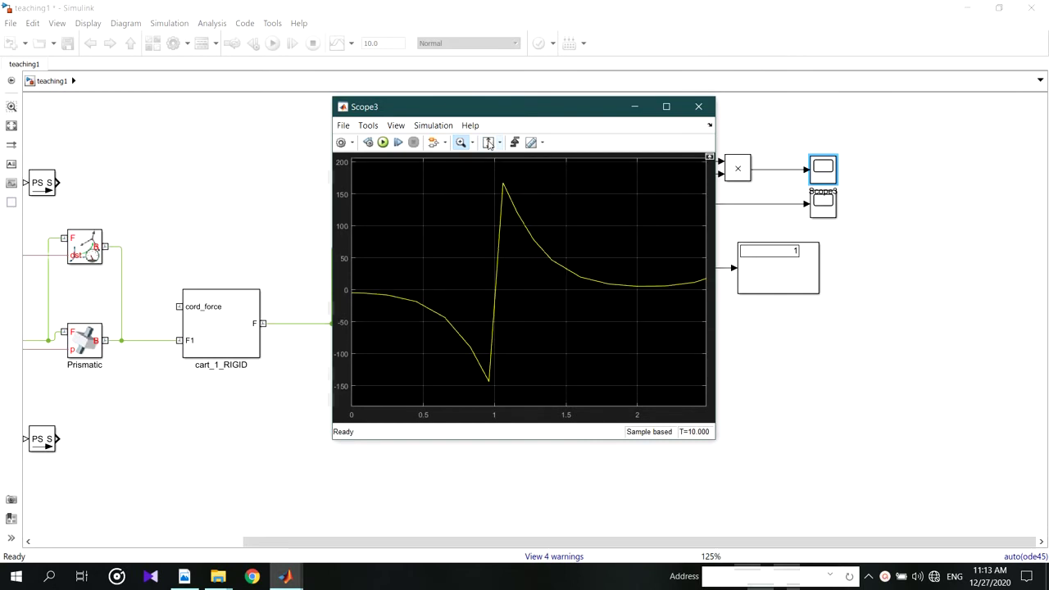
pyautogui.click(499, 142)
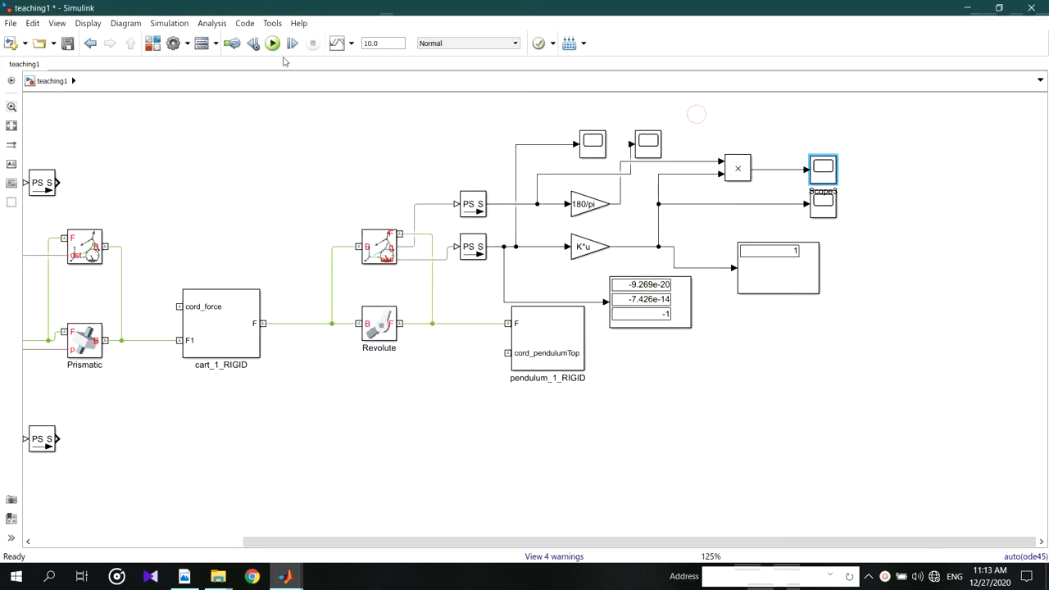
# - Switch to Mechanics Explorer, play the pendulum animation to check its swing, and return to the Simulink model
pyautogui.click(285, 576)
pyautogui.click(435, 522)
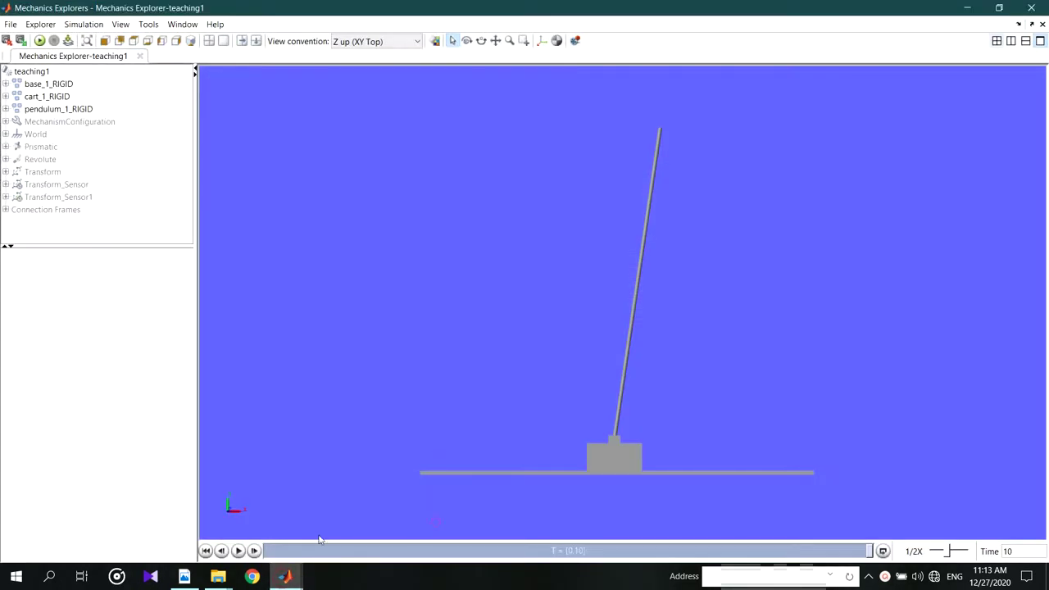
pyautogui.click(238, 551)
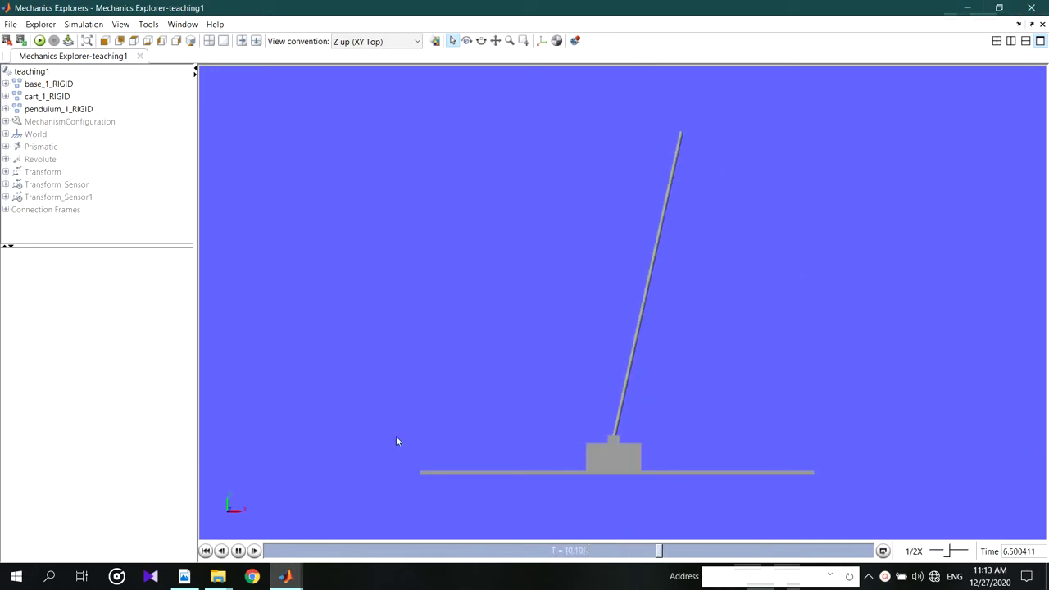
pyautogui.click(968, 8)
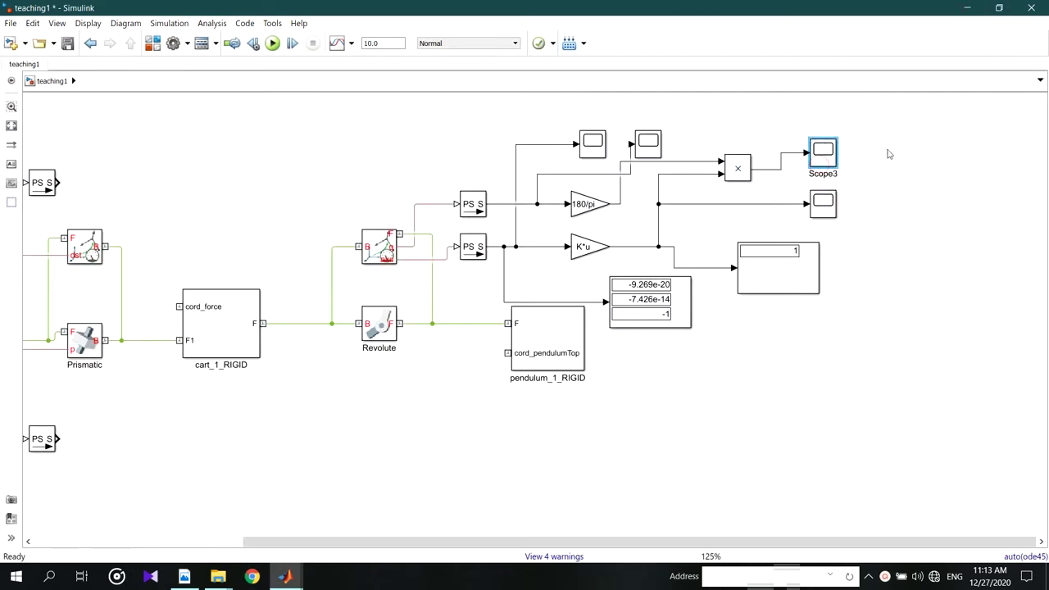
# - Rename the Scope on the Product block's output as angle
pyautogui.click(825, 150)
pyautogui.click(945, 207)
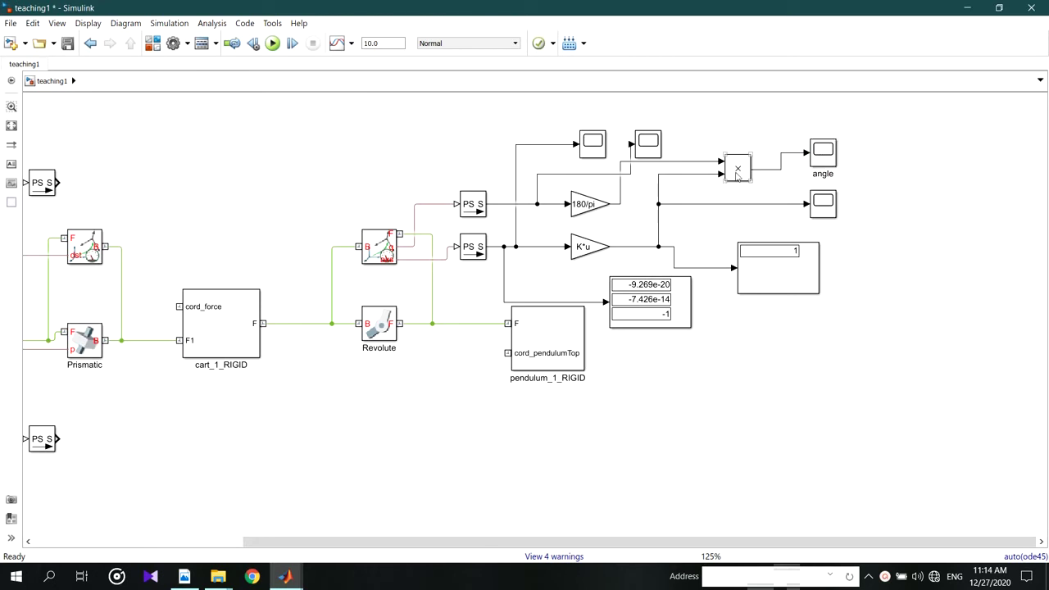
# - Delete the angle Scope and its dangling signal line, leaving the Product block's output free
pyautogui.click(829, 160)
pyautogui.press('Delete')
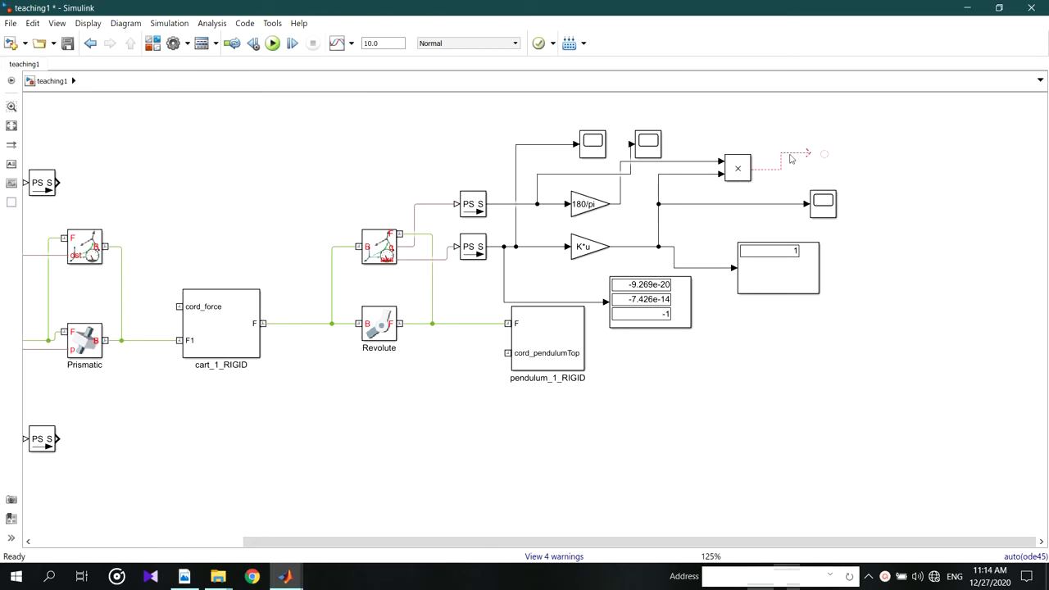
pyautogui.click(807, 152)
pyautogui.press('Delete')
pyautogui.scroll(-2, 784, 164)
pyautogui.moveTo(756, 173); pyautogui.dragTo(763, 172)
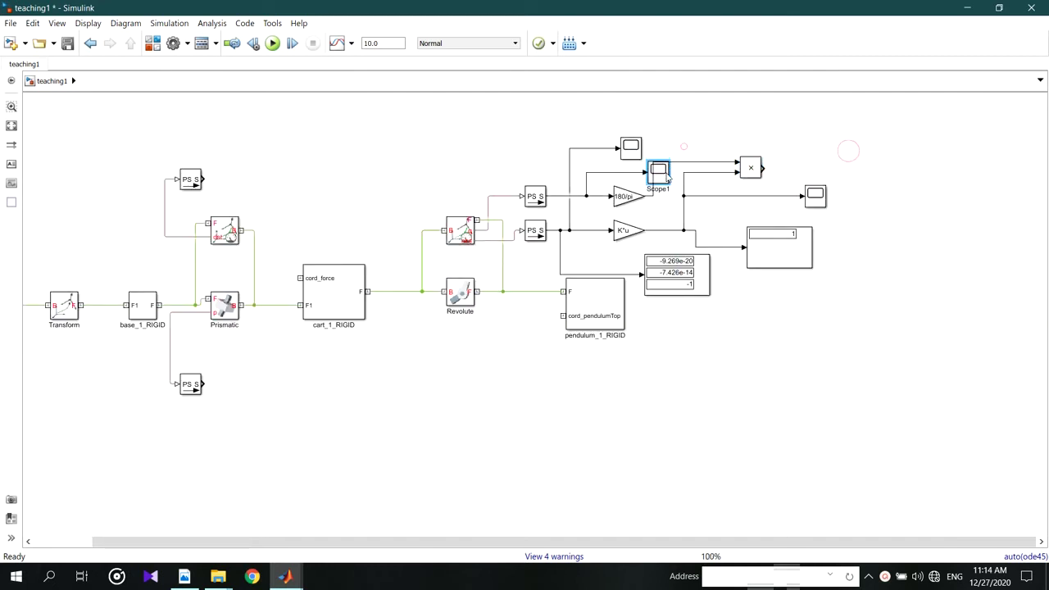
# - Move Scope1 above the neighbouring Scope so it clears the signal line from the 180/pi gain
pyautogui.moveTo(685, 152); pyautogui.dragTo(617, 117)
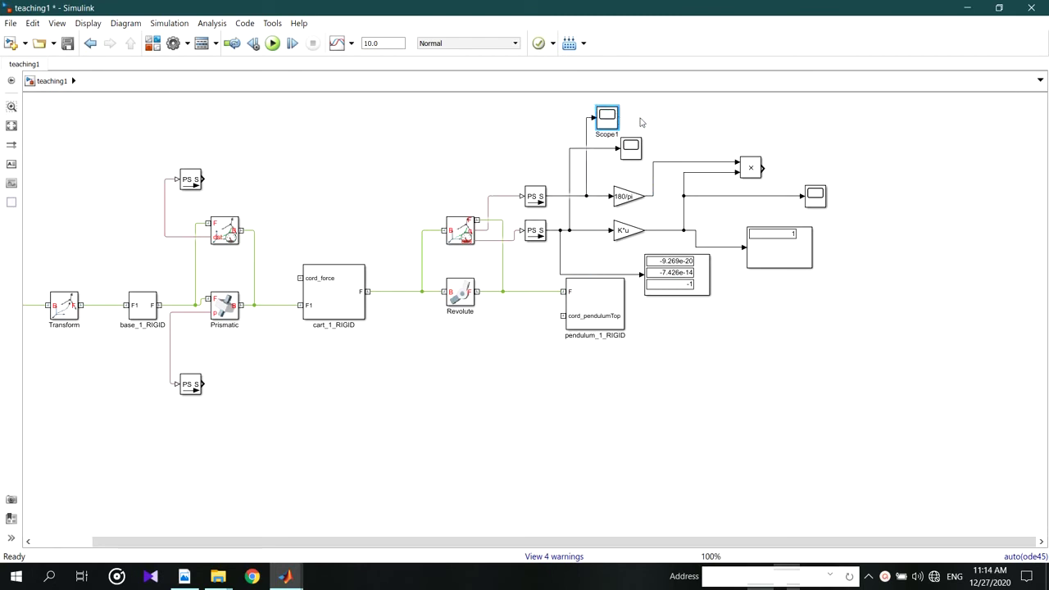
pyautogui.click(693, 125)
pyautogui.press('space')
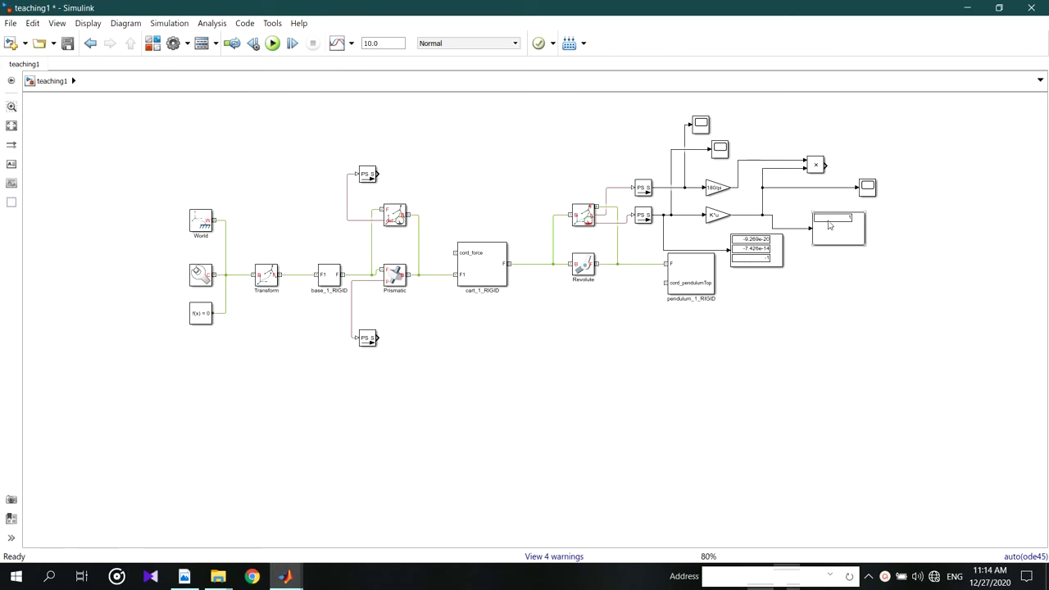
pyautogui.scroll(2, 826, 217)
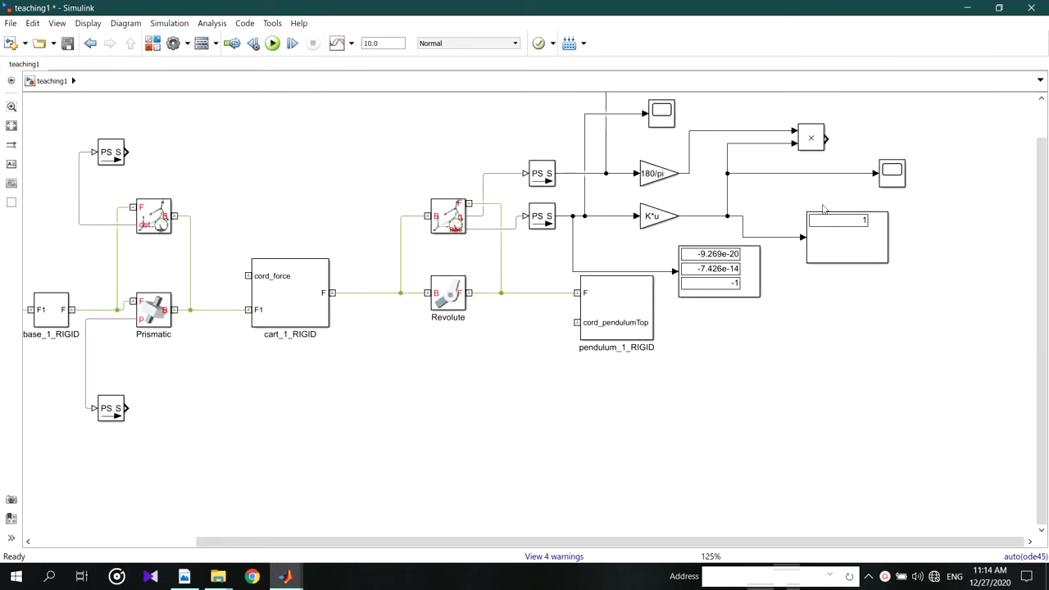
pyautogui.scroll(-1, 826, 217)
pyautogui.moveTo(521, 154); pyautogui.dragTo(595, 183)
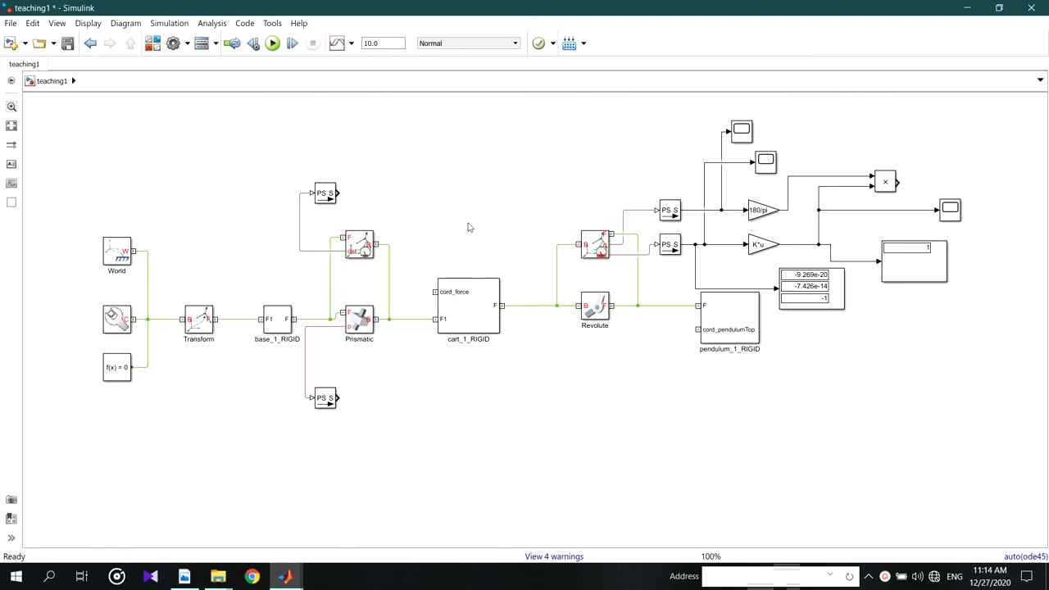
# - Add an External Force and Torque block above cart_1_RIGID and flip it so its frame port faces the cart
pyautogui.doubleClick(477, 200)
pyautogui.write('ext')
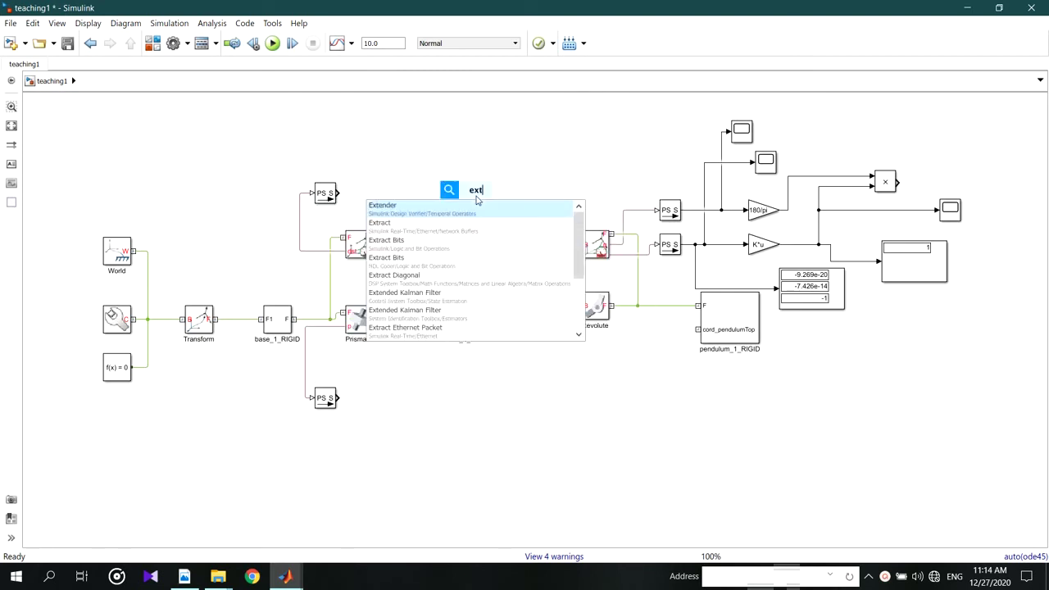
pyautogui.write('ernal')
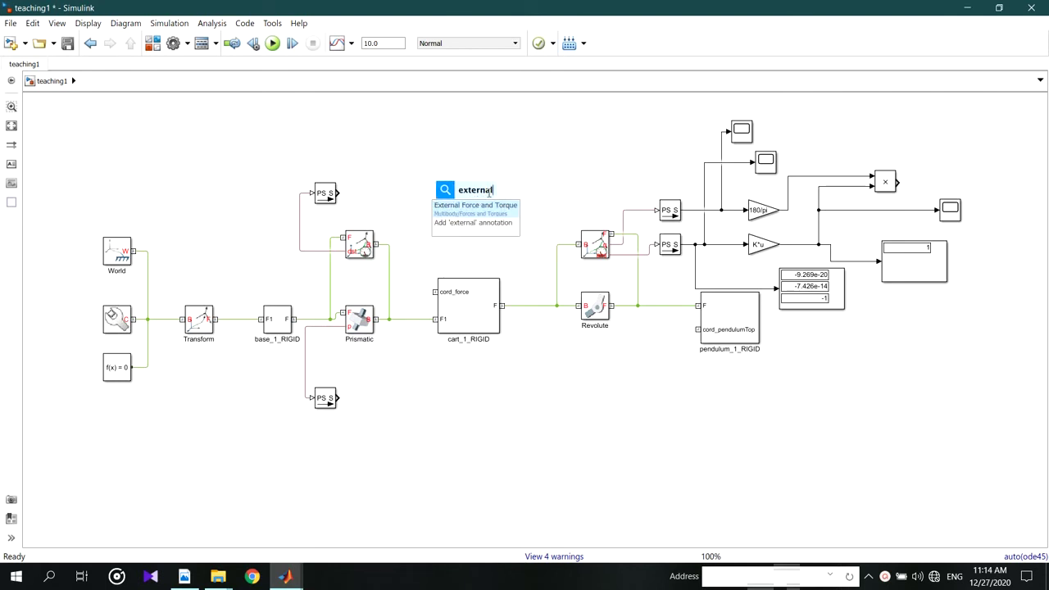
pyautogui.press('Return')
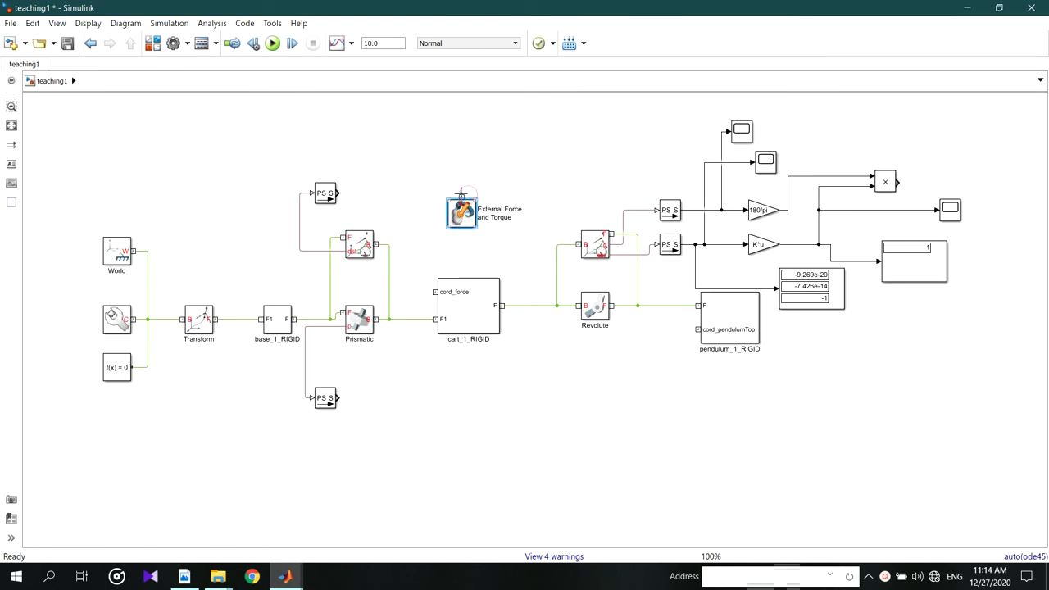
pyautogui.rightClick(461, 198)
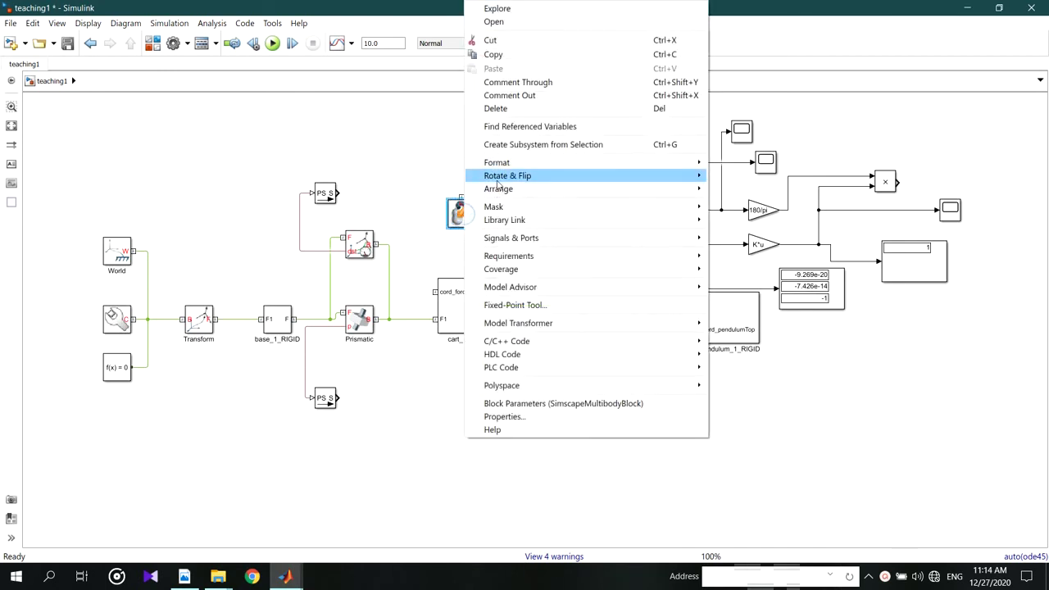
pyautogui.moveTo(498, 176)
pyautogui.click(737, 210)
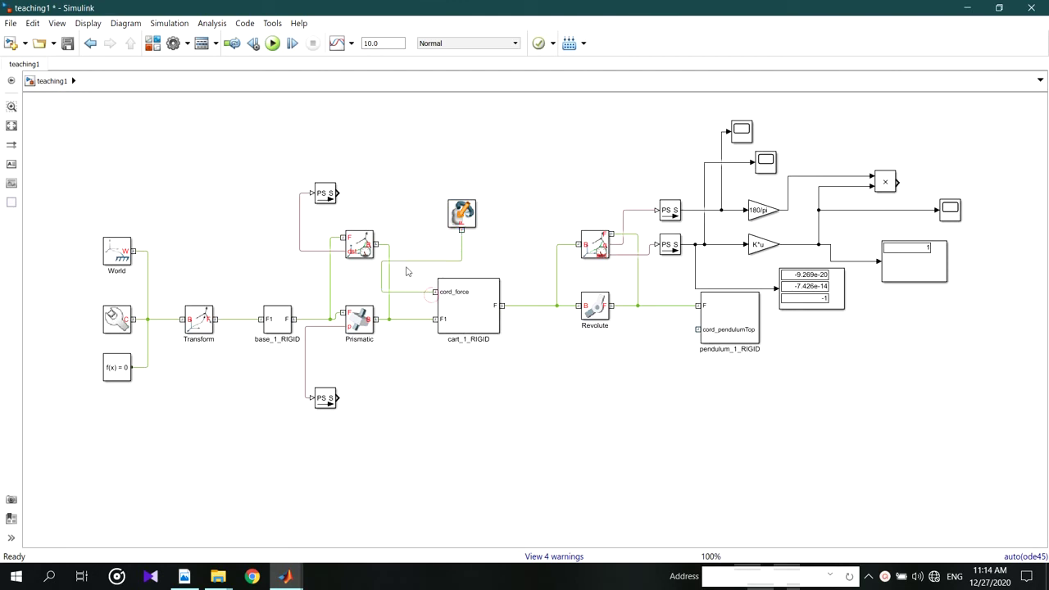
# - Connect the External Force and Torque block to the cord_force port of cart_1_RIGID and reroute the line clear of the Prismatic wiring
pyautogui.click(393, 262)
pyautogui.click(394, 262)
pyautogui.click(379, 272)
pyautogui.moveTo(383, 279); pyautogui.dragTo(423, 277)
pyautogui.click(495, 251)
# - Enable Force (X) actuation for the External Force and Torque block on the cart
pyautogui.doubleClick(461, 213)
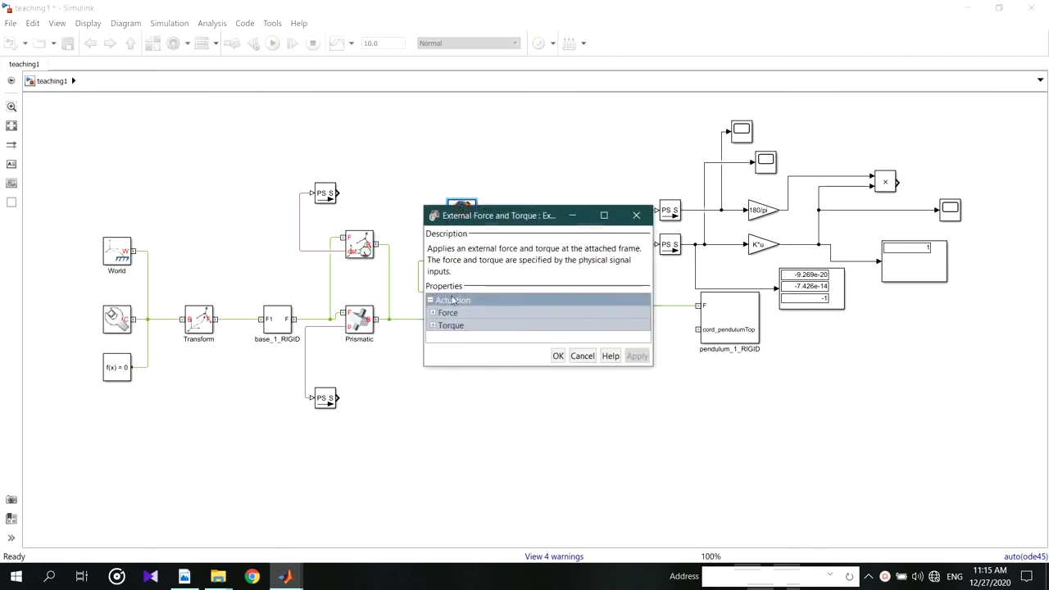
pyautogui.click(433, 315)
pyautogui.click(534, 326)
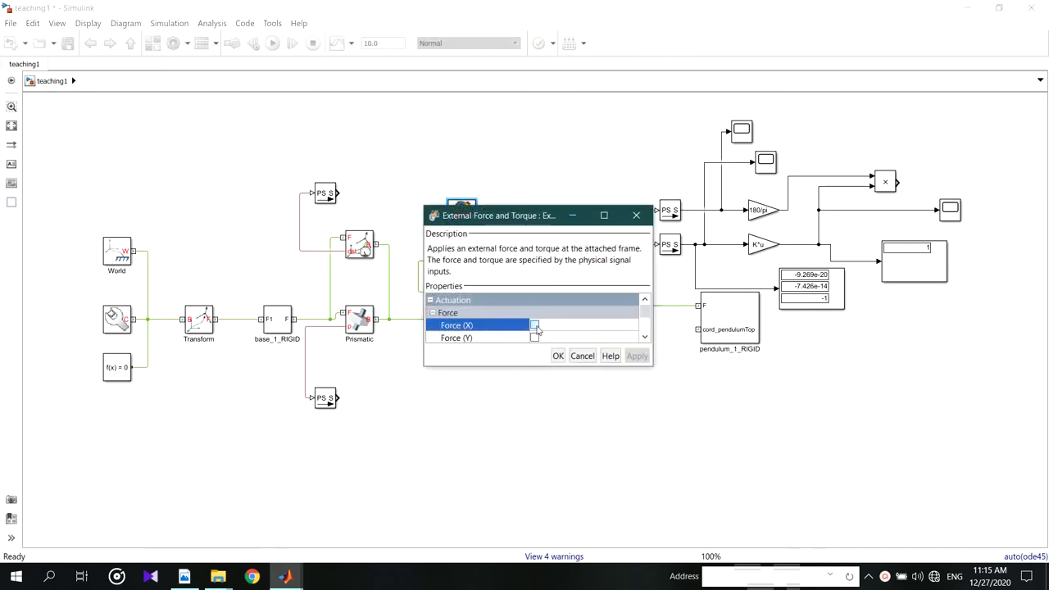
pyautogui.click(559, 357)
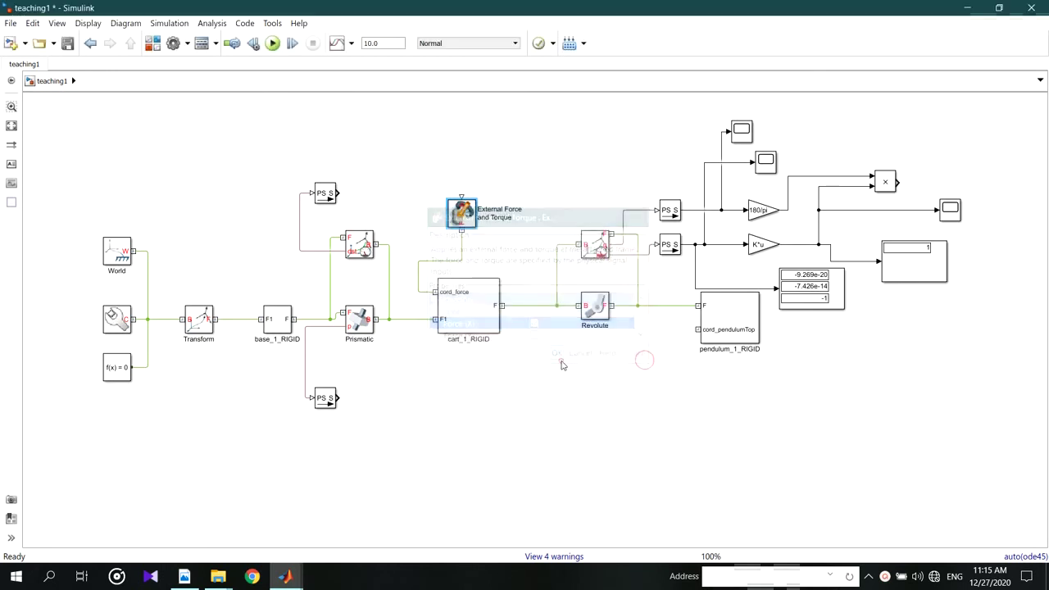
# - Replay the cart and pendulum animation from time 0 in Mechanics Explorer and return to the Simulink model
pyautogui.moveTo(285, 576)
pyautogui.click(461, 533)
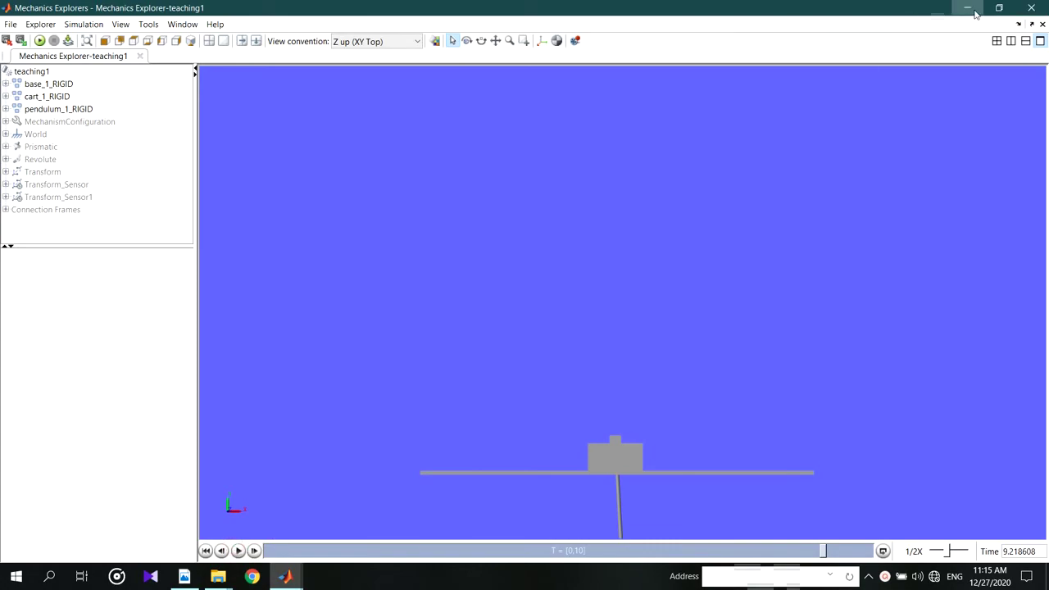
pyautogui.click(968, 8)
pyautogui.moveTo(284, 576)
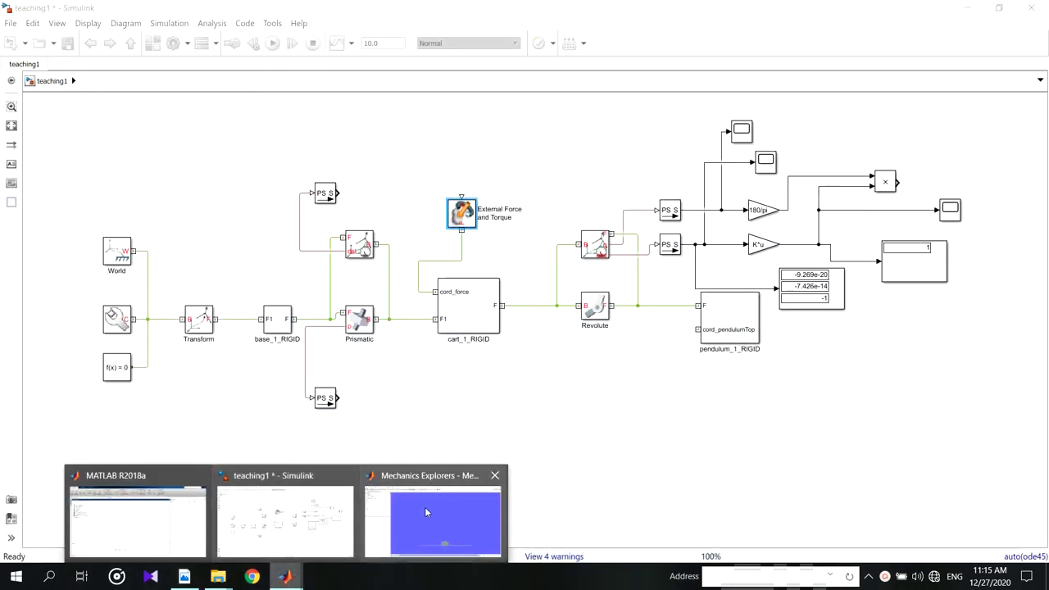
pyautogui.click(424, 506)
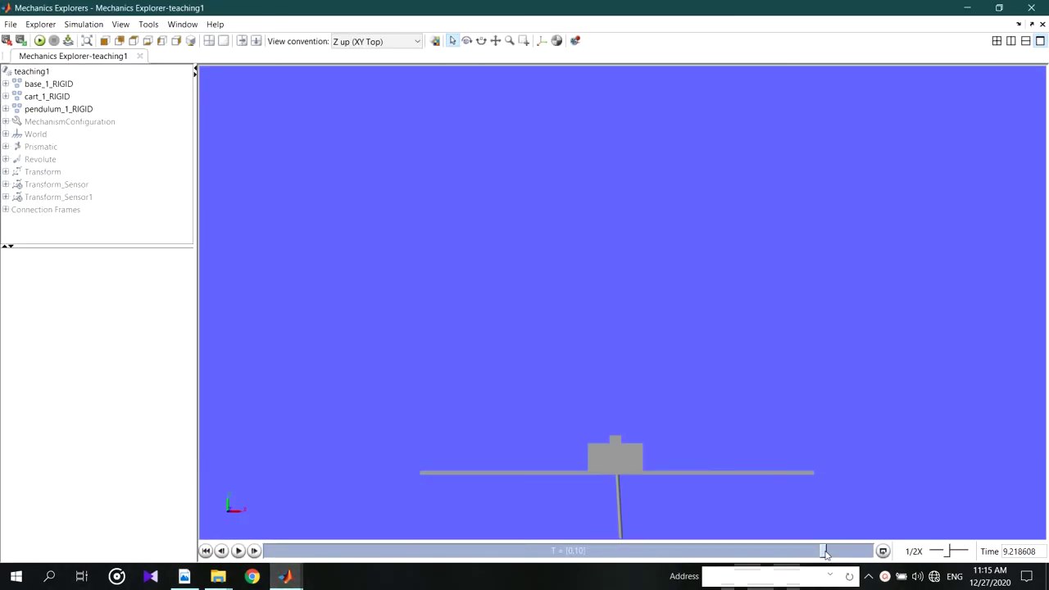
pyautogui.moveTo(825, 554); pyautogui.dragTo(250, 551)
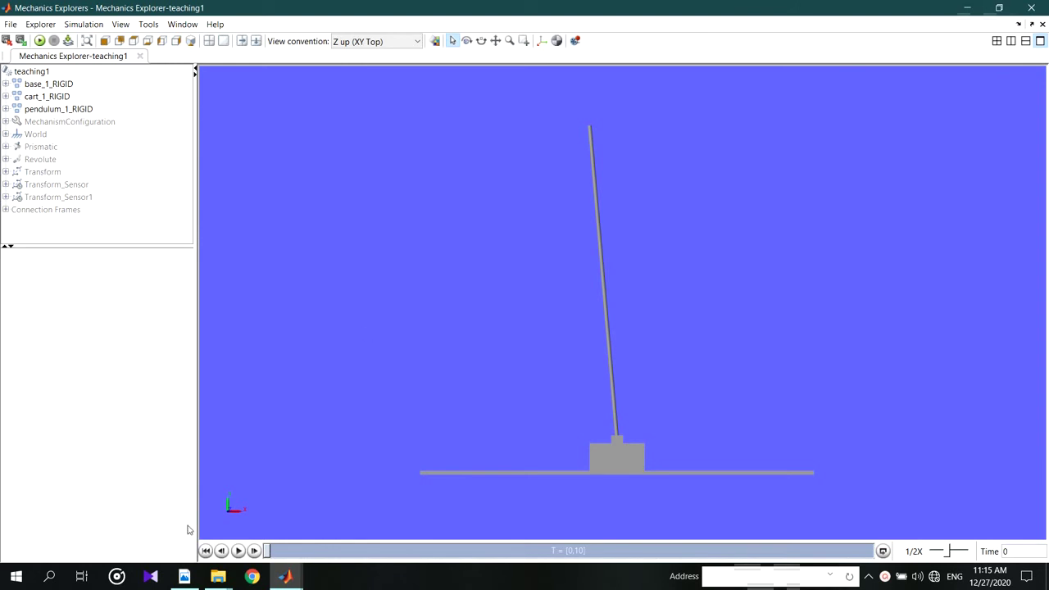
pyautogui.click(238, 551)
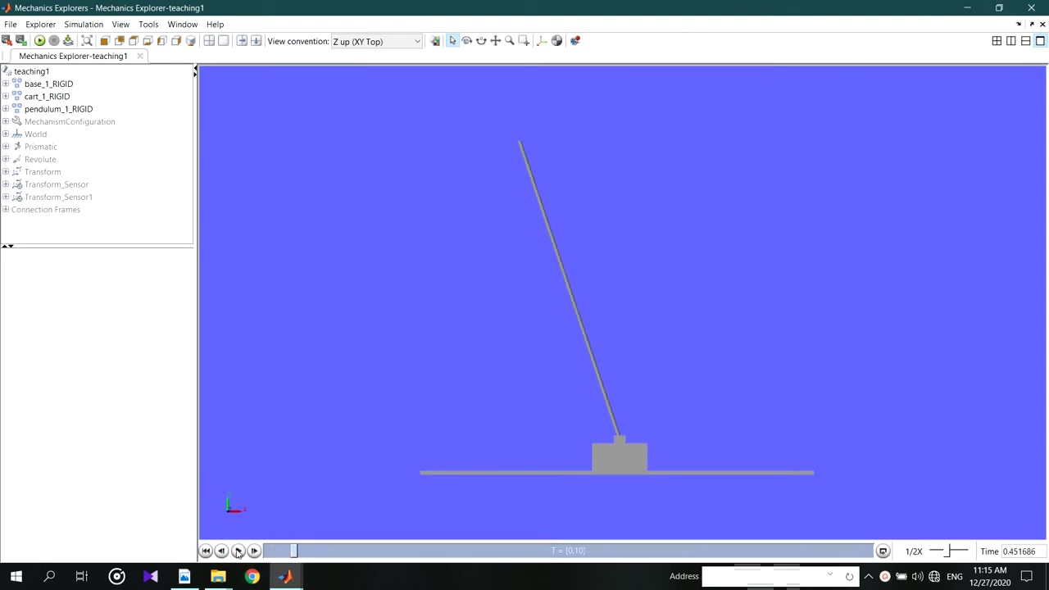
pyautogui.click(983, 6)
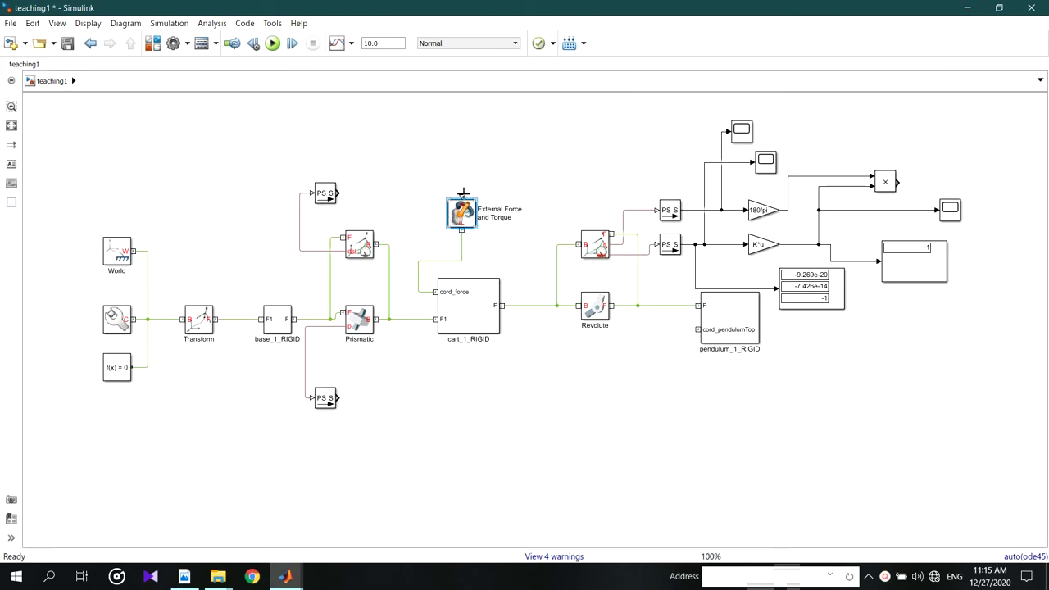
# - Add a Simulink-PS Converter above the External Force and Torque block and connect its output to the force input
pyautogui.doubleClick(505, 157)
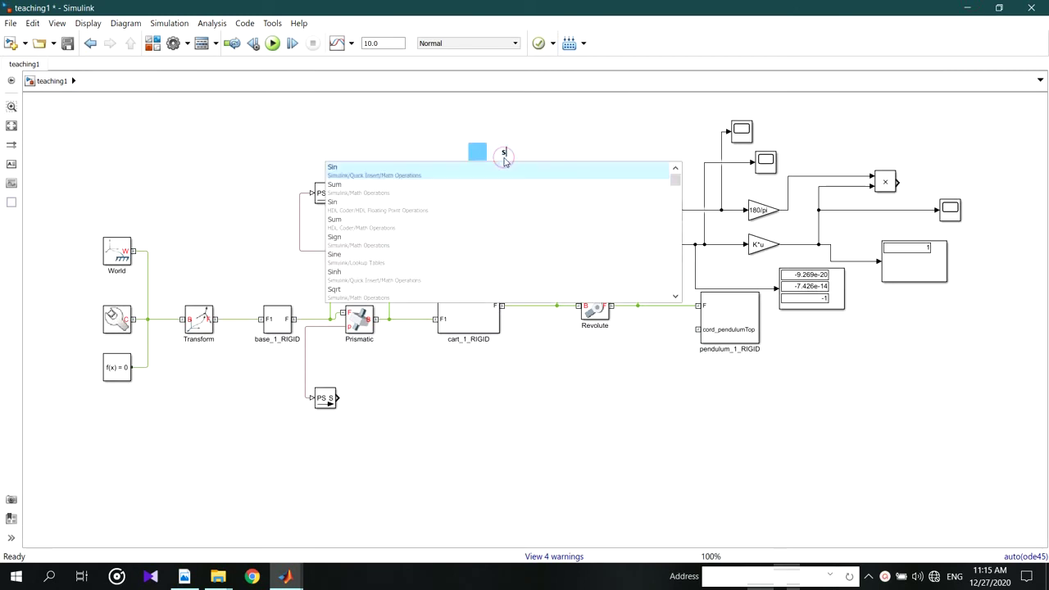
pyautogui.write('simulink')
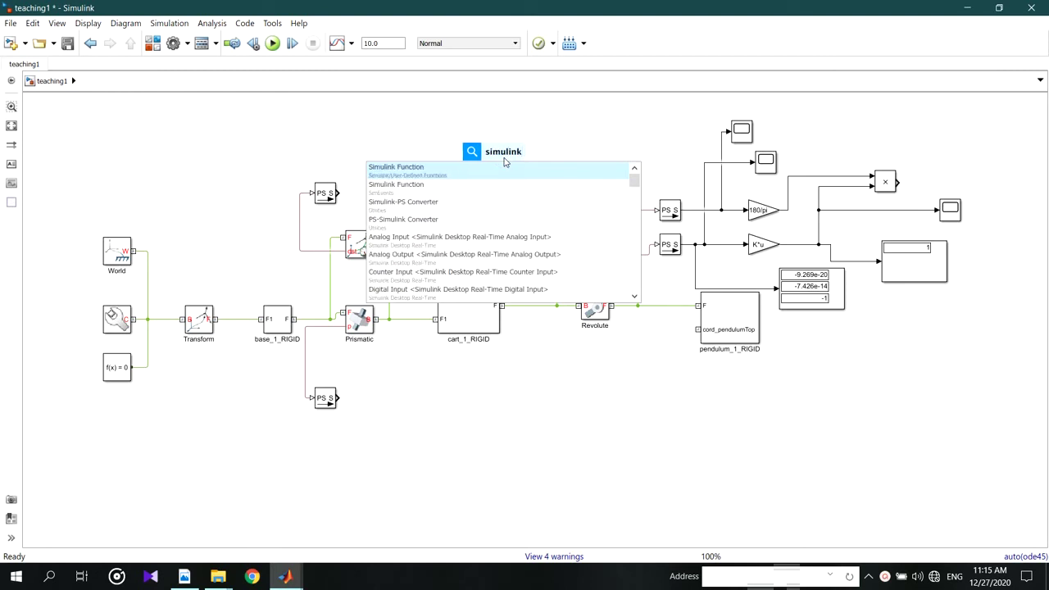
pyautogui.click(419, 212)
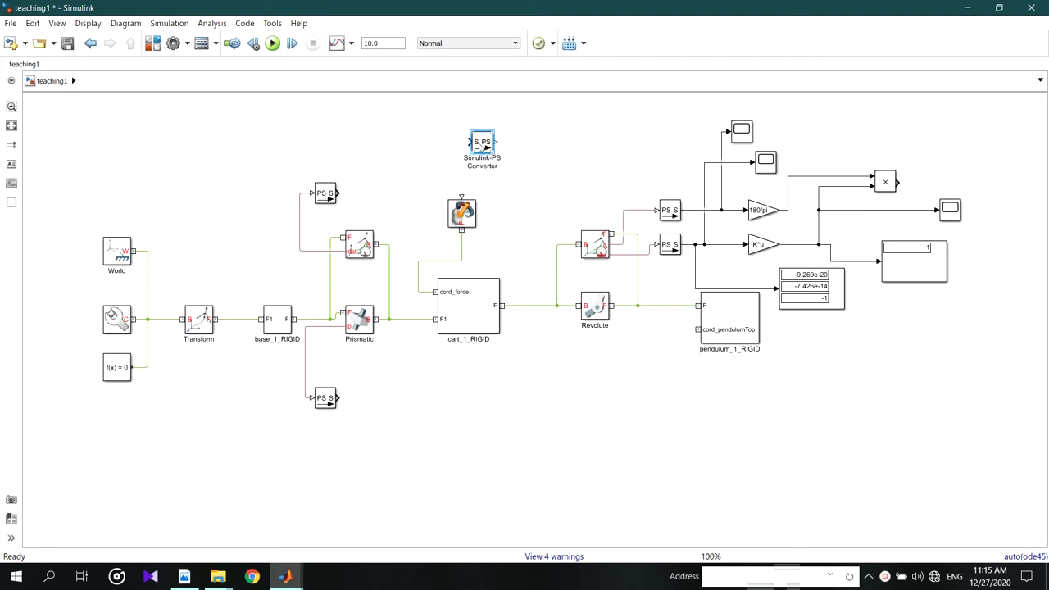
pyautogui.moveTo(479, 146); pyautogui.dragTo(464, 191)
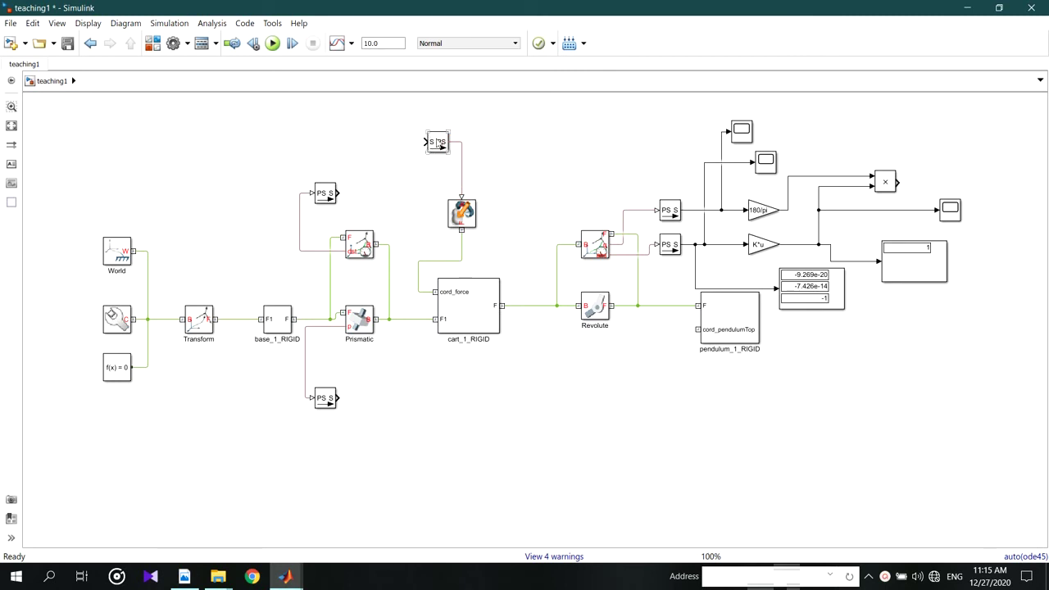
pyautogui.moveTo(438, 142); pyautogui.dragTo(438, 153)
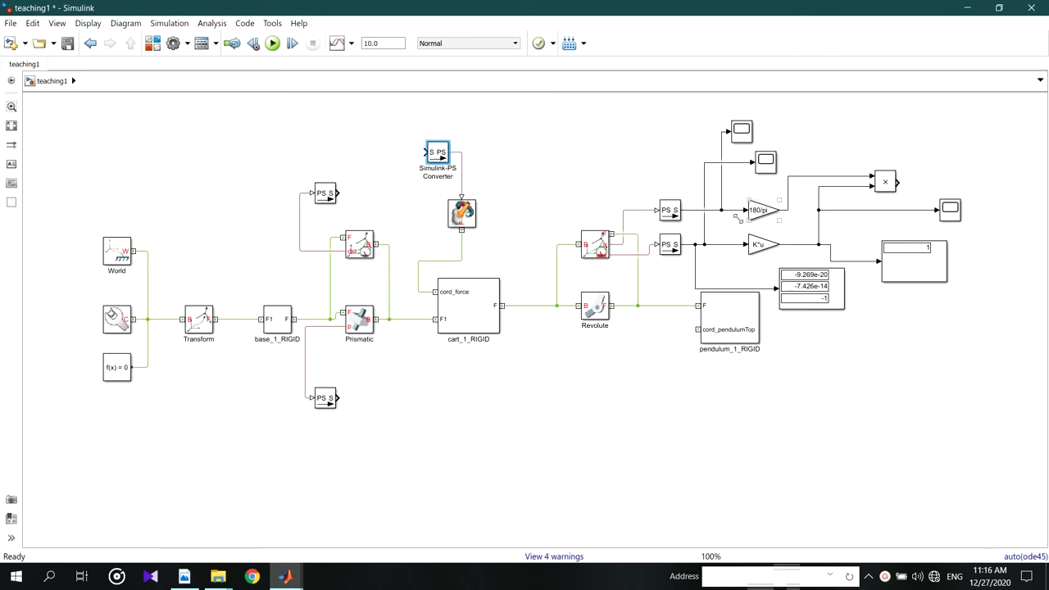
pyautogui.click(526, 204)
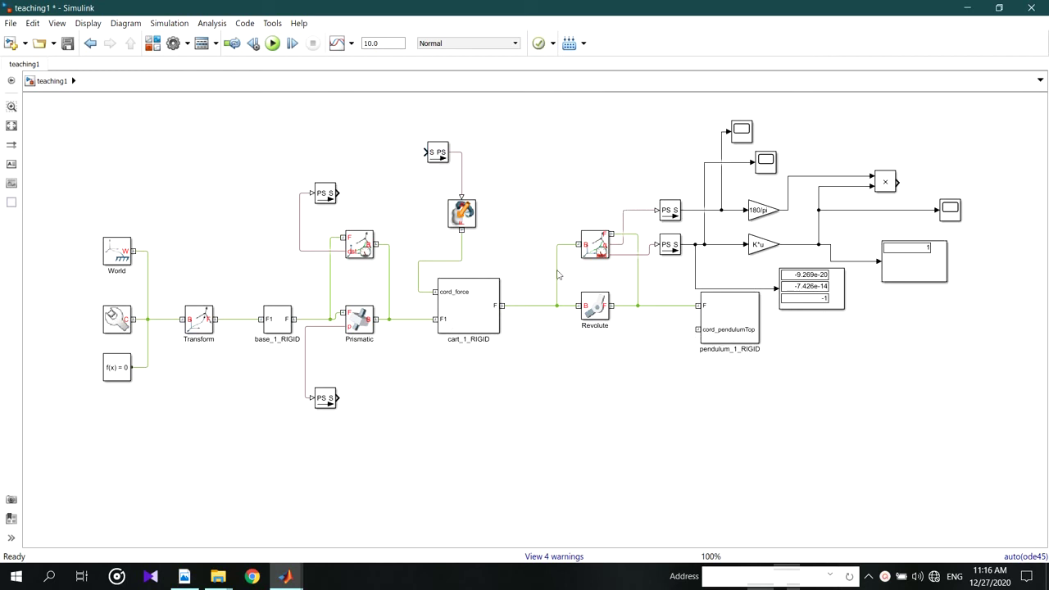
# - Connect a copy of the External Force and Torque block to the cord_pendulumTop port of pendulum_1_RIGID and rotate it to face the port
pyautogui.moveTo(469, 222); pyautogui.dragTo(698, 330)
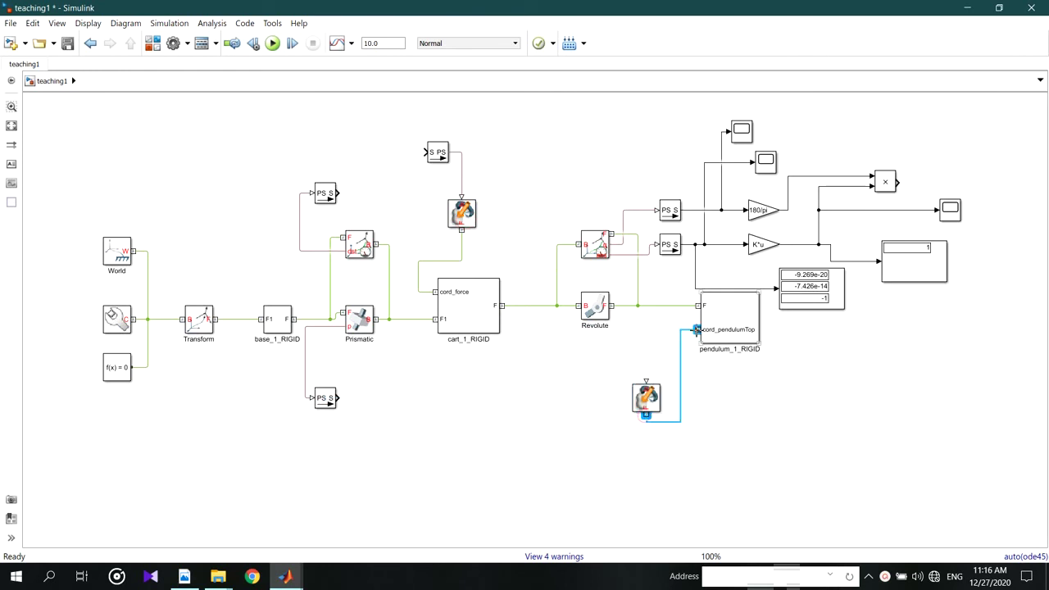
pyautogui.rightClick(648, 400)
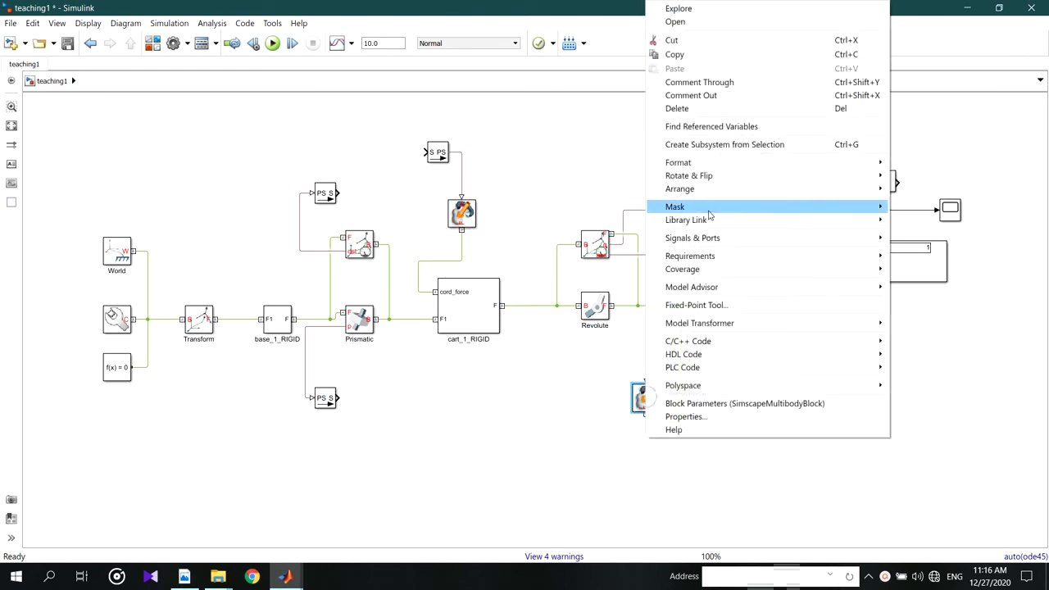
pyautogui.moveTo(700, 180)
pyautogui.click(549, 192)
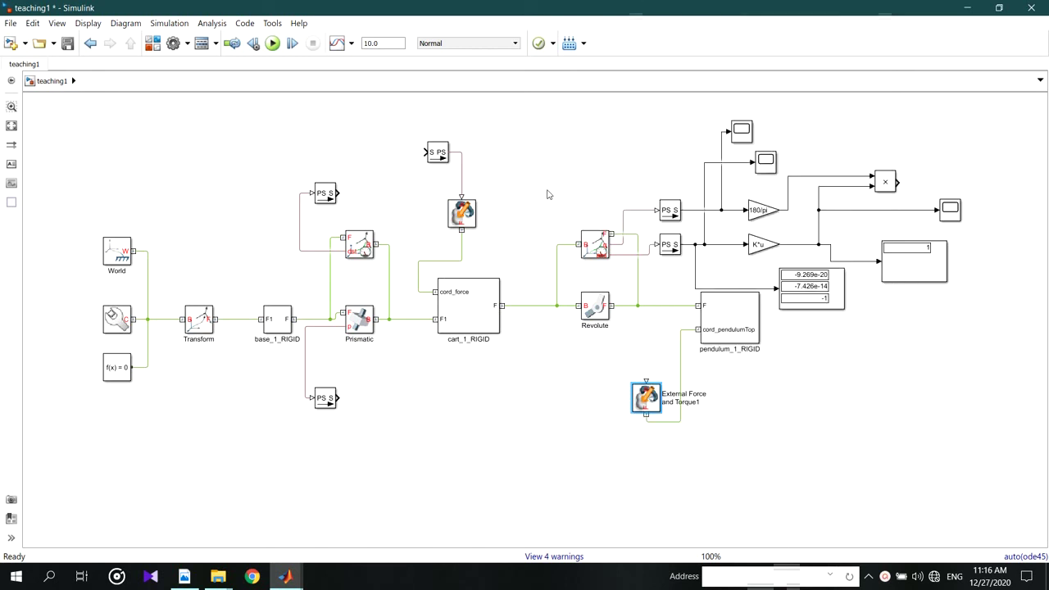
pyautogui.moveTo(652, 401); pyautogui.dragTo(651, 377)
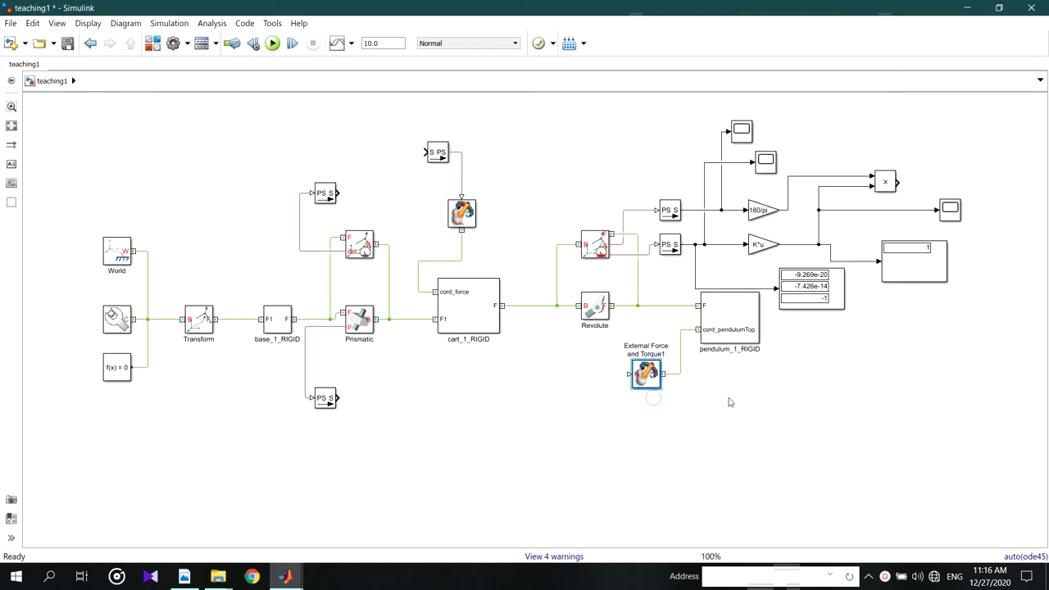
# - Copy the Simulink-PS Converter beside the pendulum's External Force and Torque block and connect it to the force input
pyautogui.click(450, 225)
pyautogui.moveTo(438, 154); pyautogui.dragTo(595, 377)
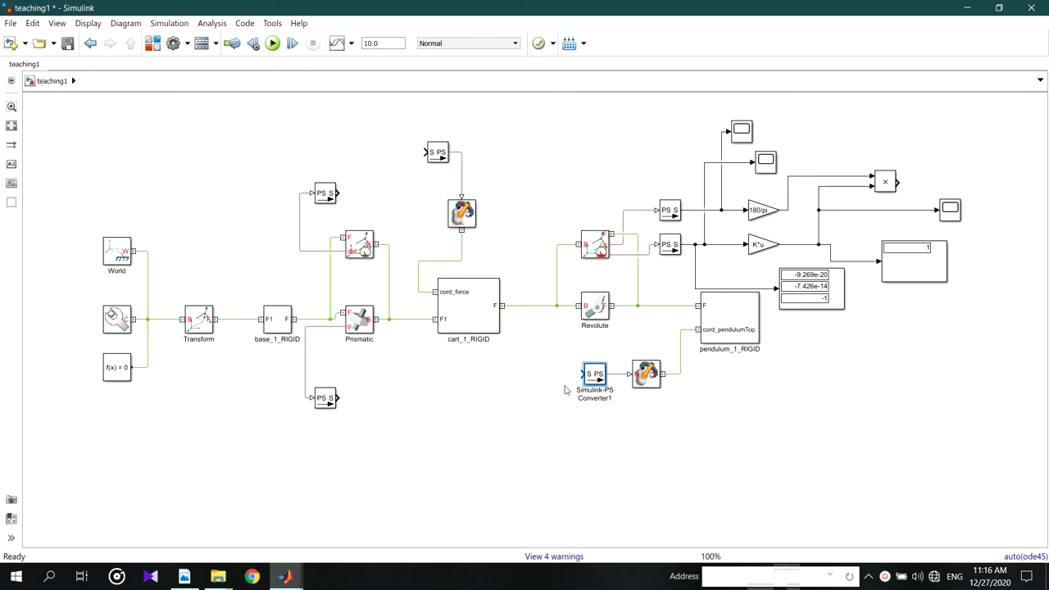
pyautogui.click(550, 414)
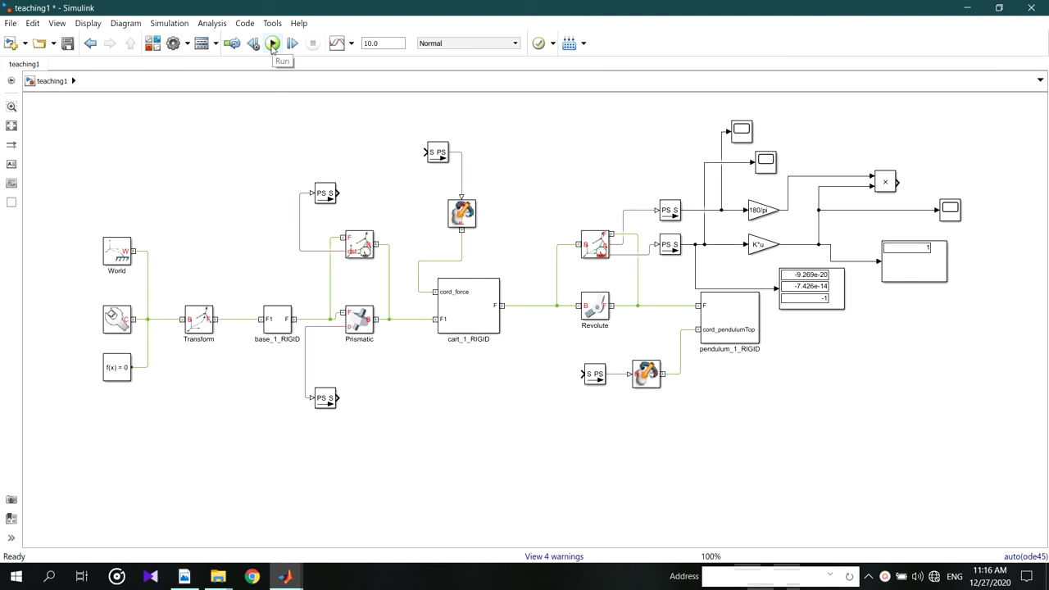
# - Group all blocks of the model into a single subsystem
pyautogui.click(890, 186)
pyautogui.scroll(-1, 727, 251)
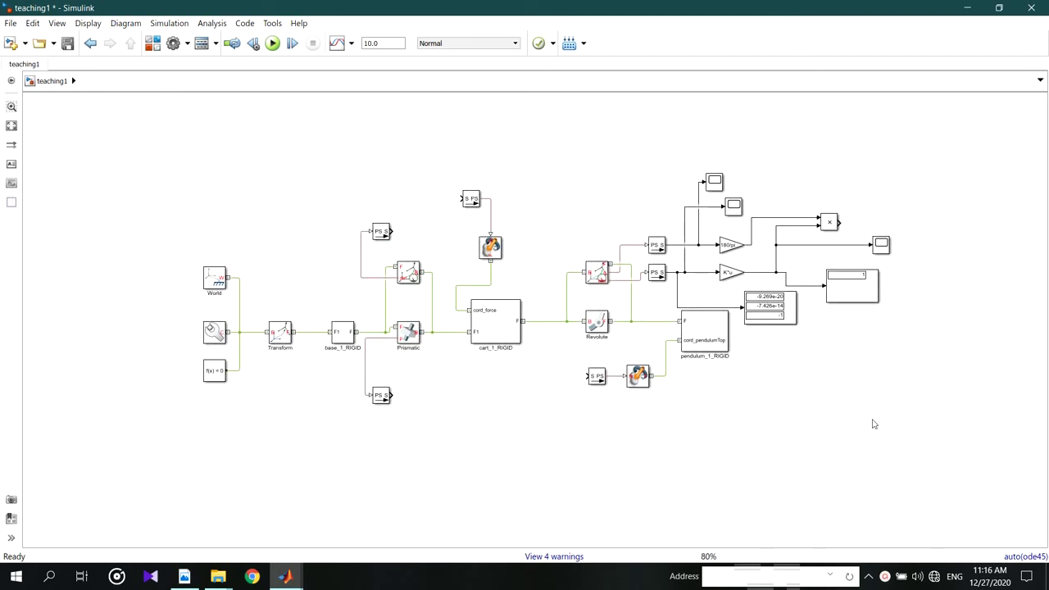
pyautogui.moveTo(916, 447); pyautogui.dragTo(149, 176)
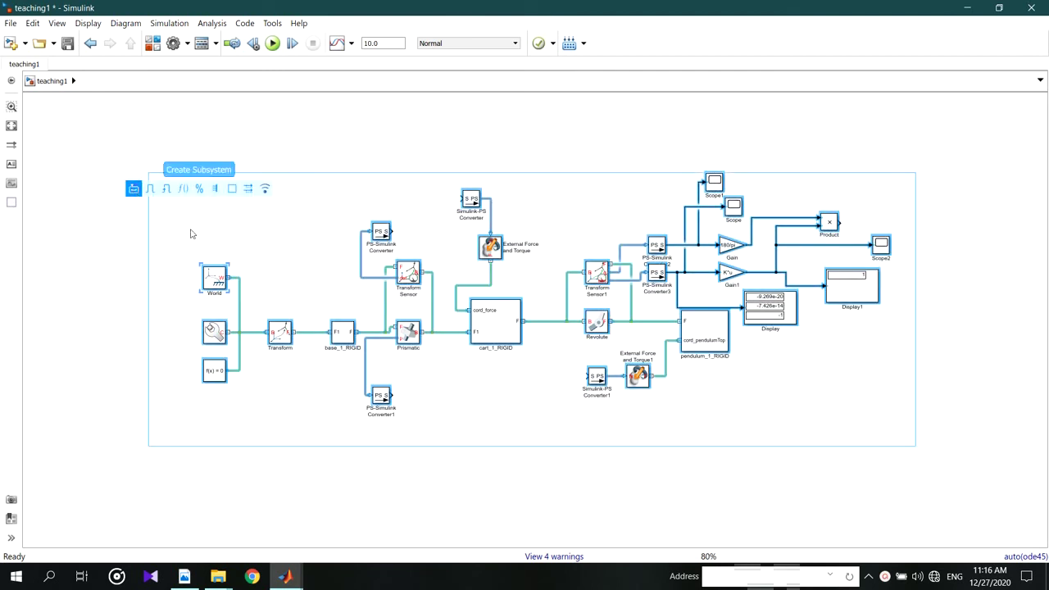
pyautogui.click(136, 190)
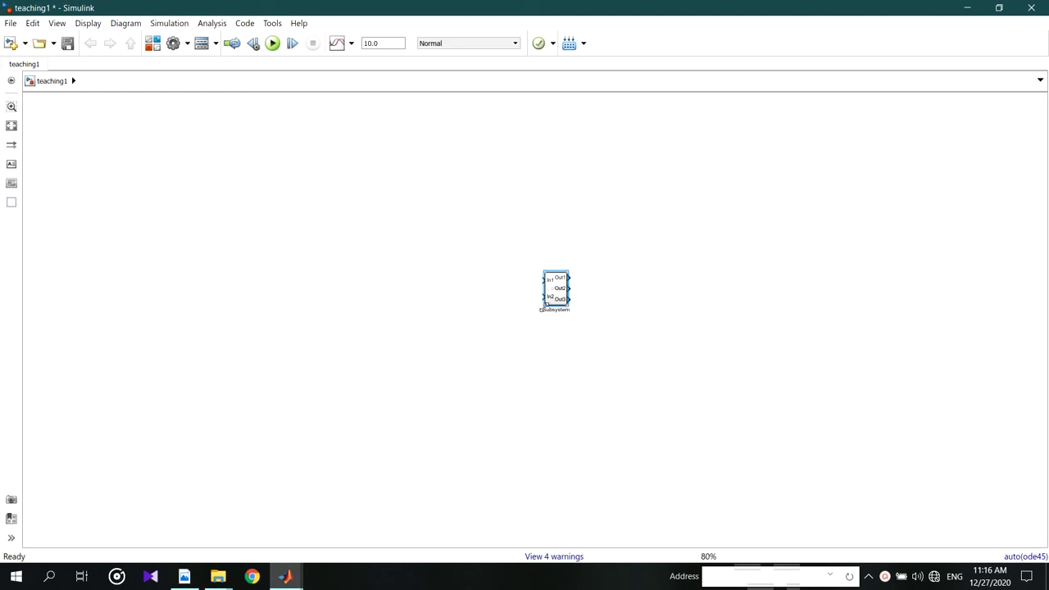
# - Enlarge the new subsystem block so its two input and three output ports are well spaced
pyautogui.moveTo(541, 309); pyautogui.dragTo(401, 375)
pyautogui.moveTo(469, 334); pyautogui.dragTo(473, 287)
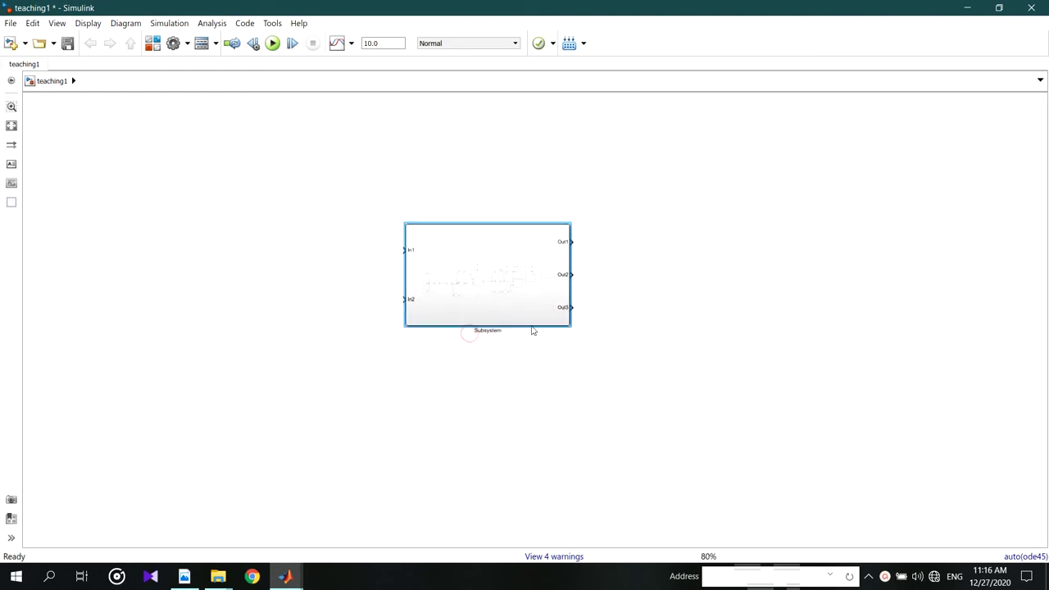
pyautogui.moveTo(565, 325); pyautogui.dragTo(597, 353)
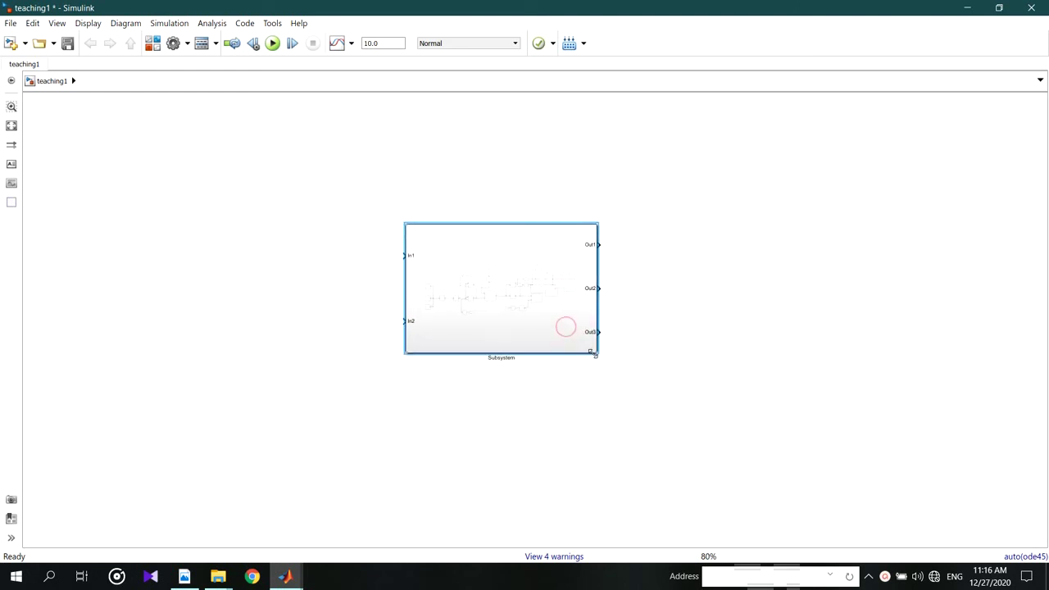
# - Inside the subsystem, move inport 1 away from its converter and rename it "force to cart"
pyautogui.doubleClick(531, 282)
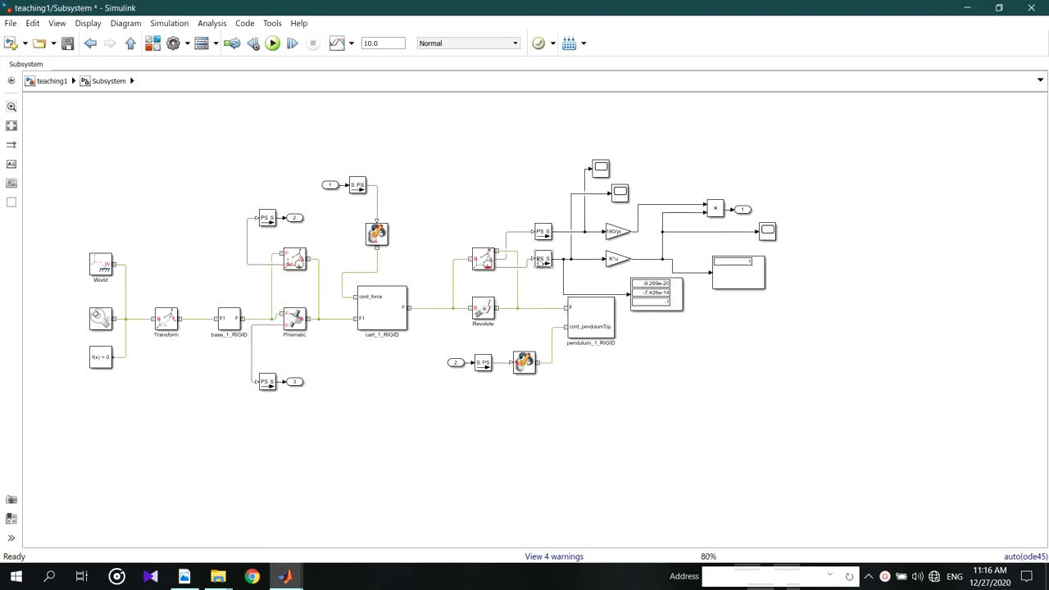
pyautogui.moveTo(331, 186); pyautogui.dragTo(309, 187)
pyautogui.doubleClick(310, 185)
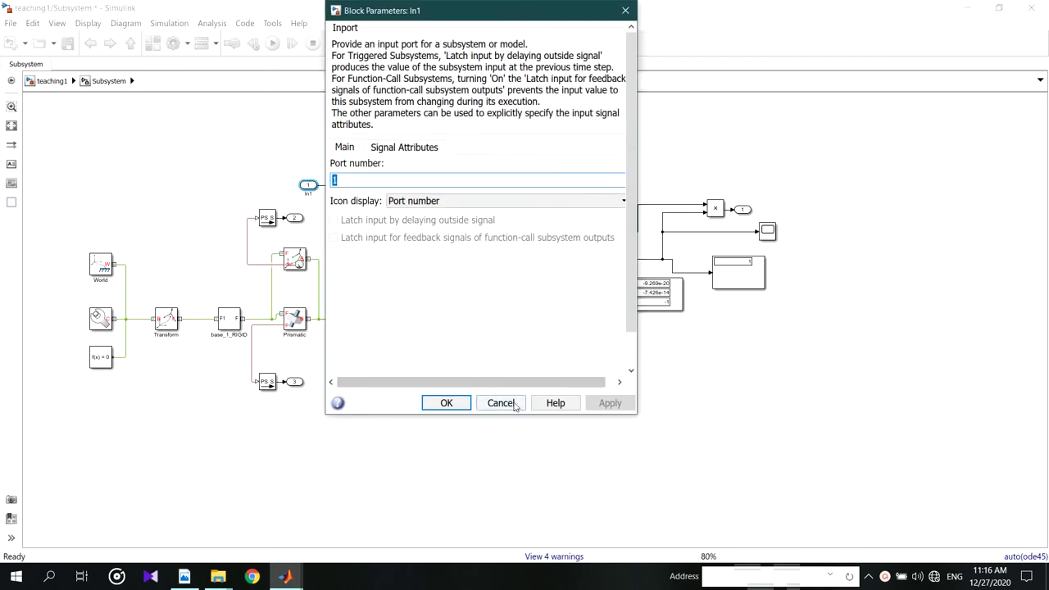
pyautogui.click(500, 403)
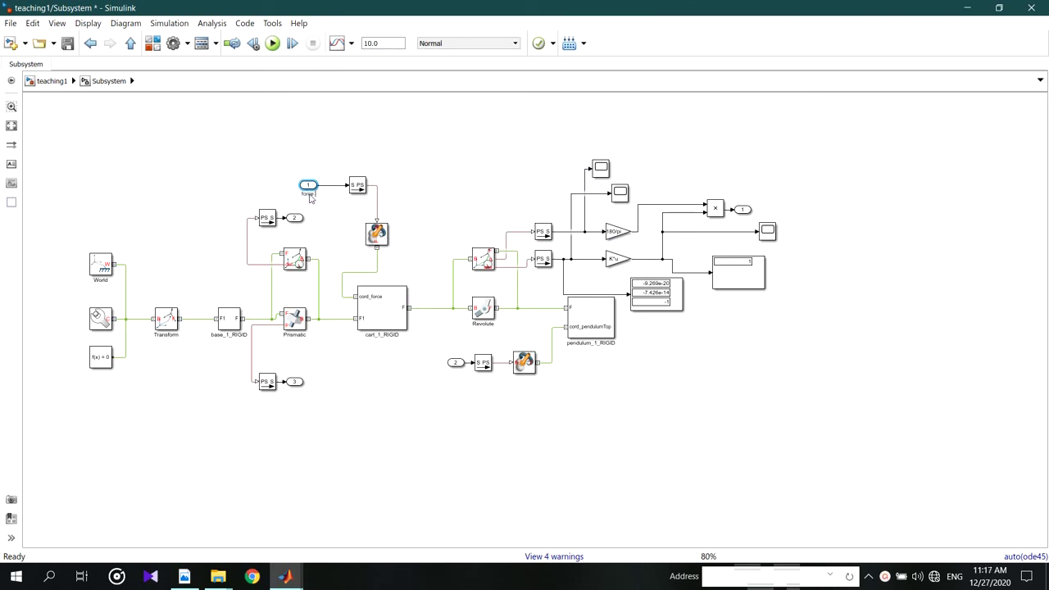
pyautogui.write('cart')
pyautogui.click(435, 173)
# - Rename outport 3 of the Prismatic joint "cart position sensor" and move it farther from its converter
pyautogui.click(293, 382)
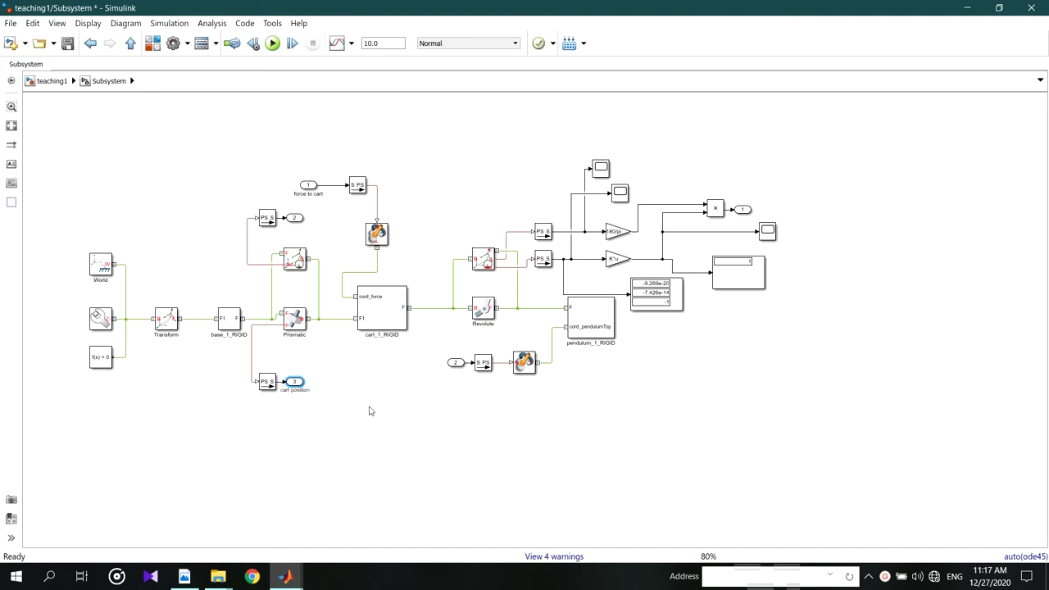
pyautogui.write('sensor')
pyautogui.moveTo(300, 385); pyautogui.dragTo(330, 385)
pyautogui.click(332, 433)
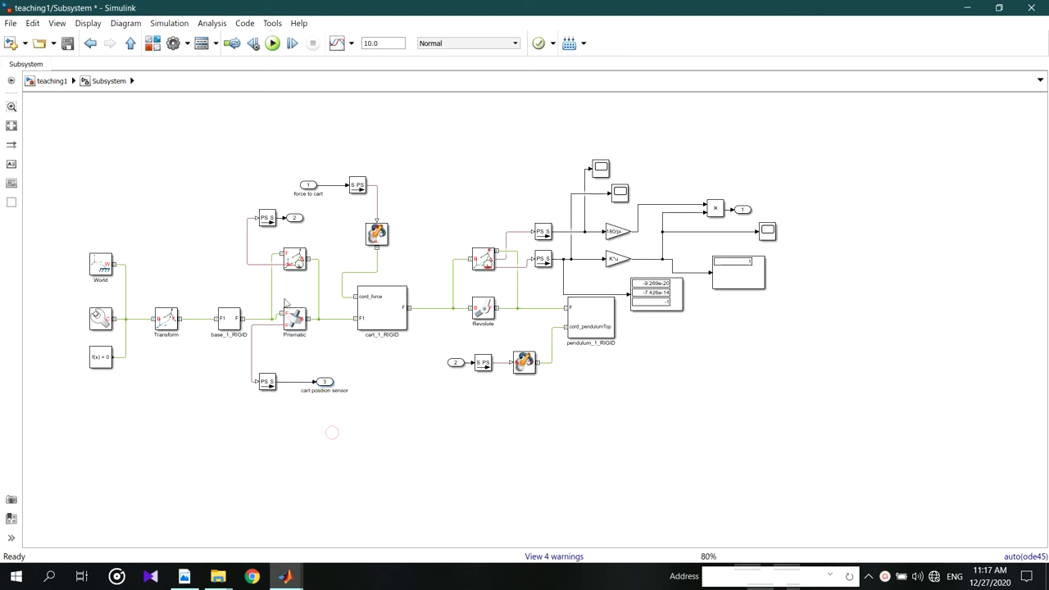
# - Rename outport 2 of the cart's Transform Sensor "distance" and move it slightly away from its converter
pyautogui.click(295, 228)
pyautogui.moveTo(295, 218); pyautogui.dragTo(309, 218)
pyautogui.click(406, 213)
# - Move outport 1 away from the Product block, clear of the scope, and rename it "angle theta"
pyautogui.moveTo(743, 210); pyautogui.dragTo(816, 210)
pyautogui.doubleClick(818, 218)
pyautogui.press('BackSpace')
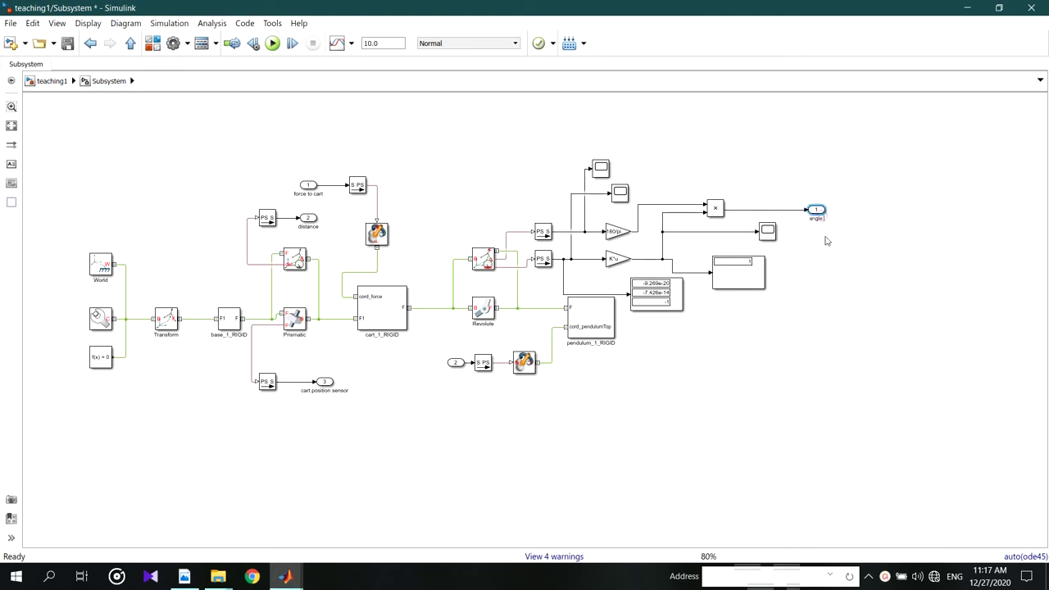
pyautogui.write('theta')
pyautogui.click(827, 241)
# - Rename inport 2 "force to pendulum" and shift it slightly away from its converter
pyautogui.click(455, 363)
pyautogui.write('force to pendulum')
pyautogui.click(477, 426)
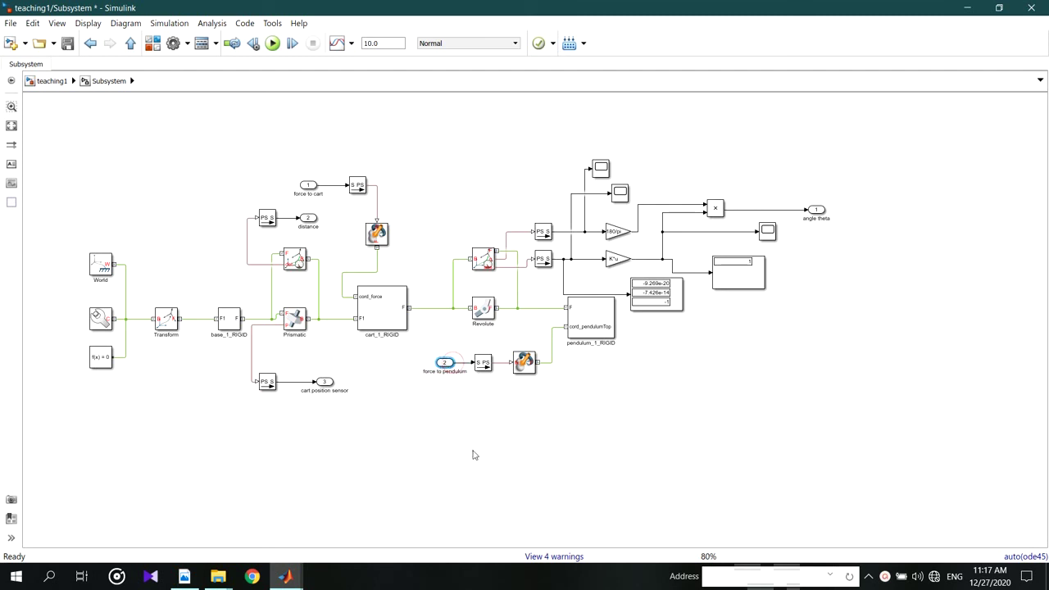
# - Return to the top level of teaching1 and enlarge the subsystem block further
pyautogui.click(51, 80)
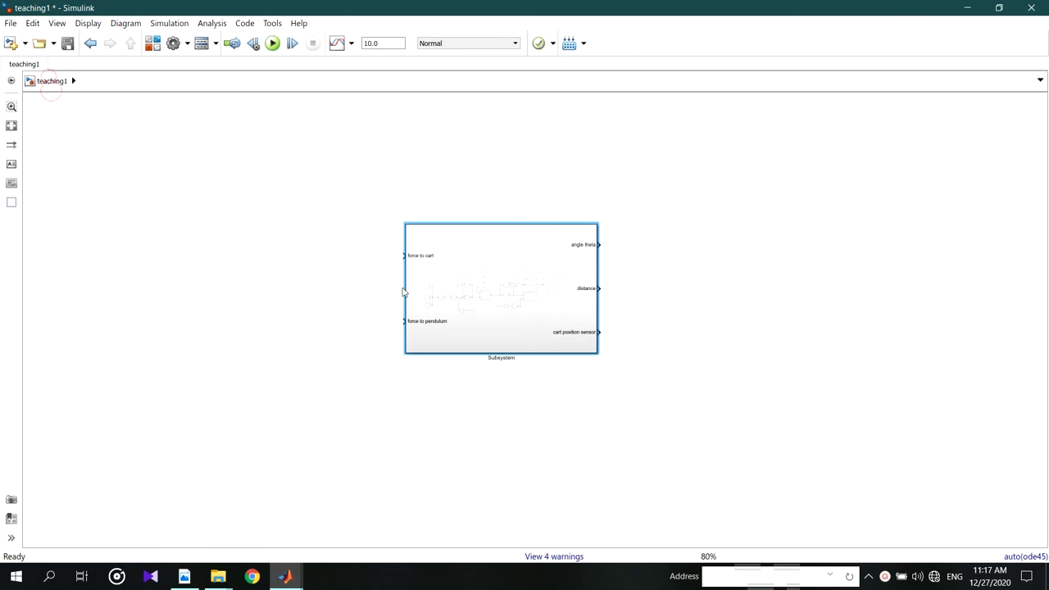
pyautogui.scroll(1, 489, 288)
pyautogui.moveTo(385, 211); pyautogui.dragTo(334, 206)
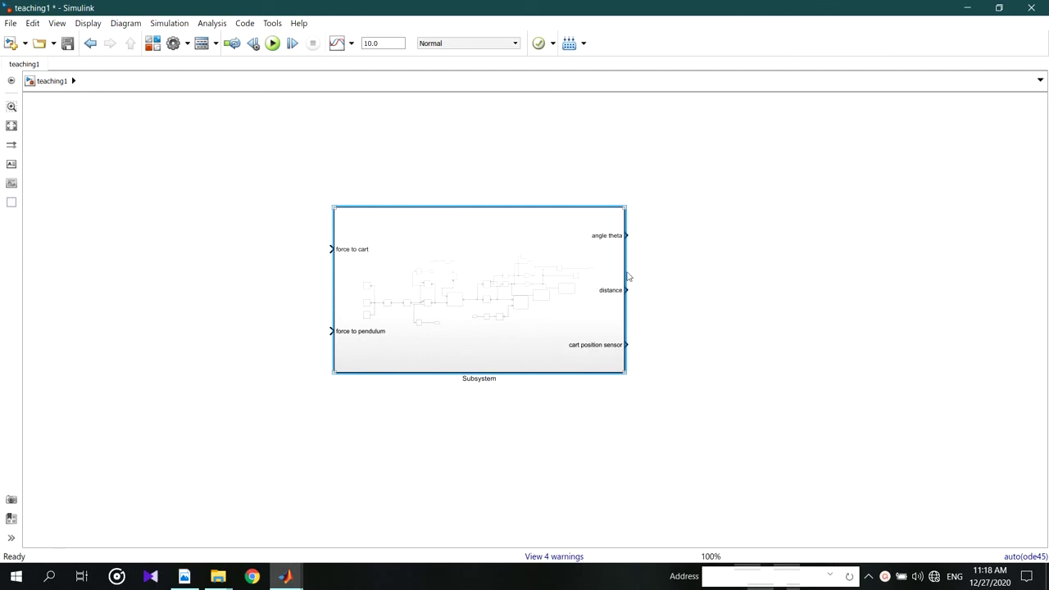
# - Clear the subsystem block's default name
pyautogui.doubleClick(482, 379)
pyautogui.press('BackSpace')
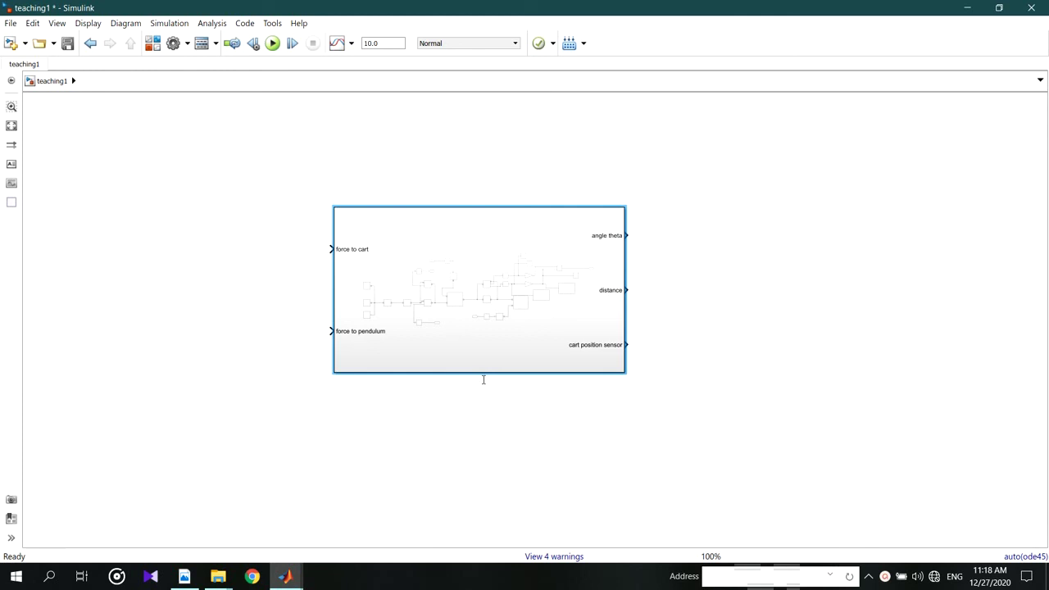